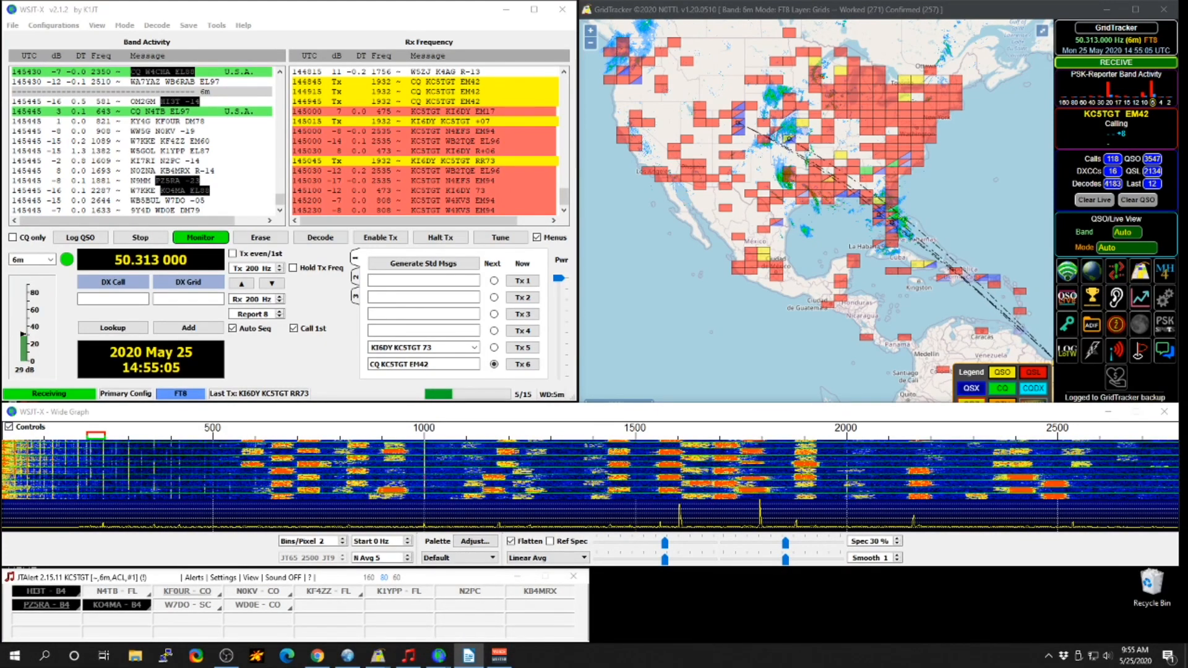
- Minimize the JTAlert and GridTracker windows, leaving only WSJT-X and its Wide Graph open
left_click(520, 578)
left_click(1107, 10)
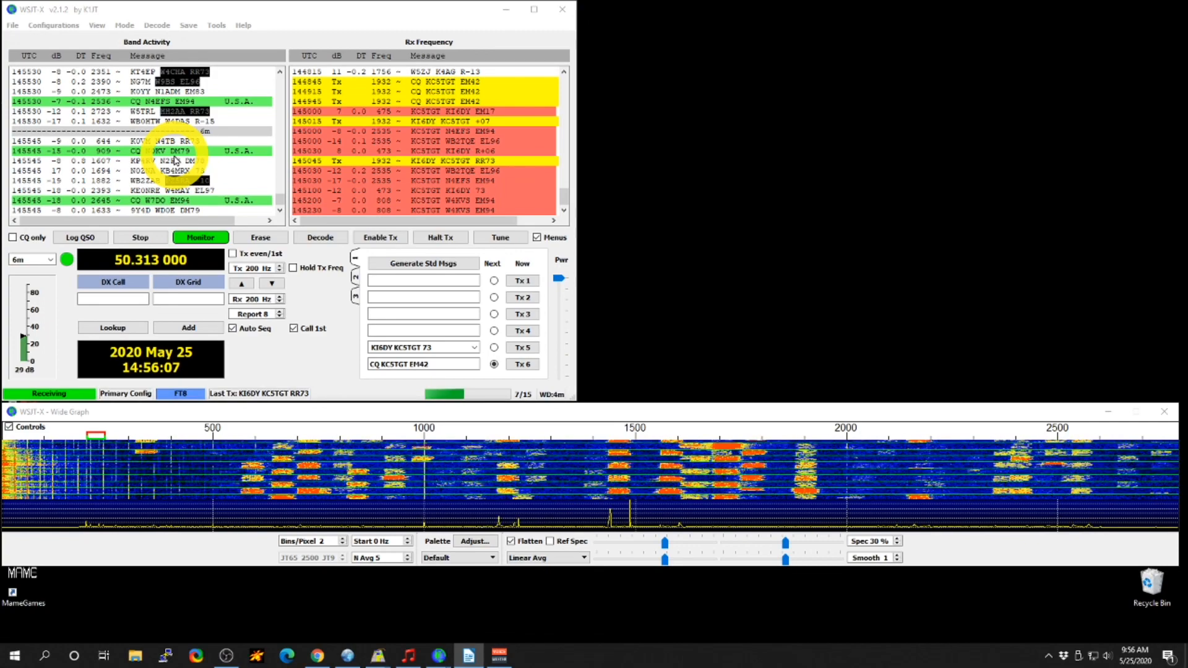
- Review the decode highlighting colors in the WSJT-X settings and leave without saving changes
left_click(17, 26)
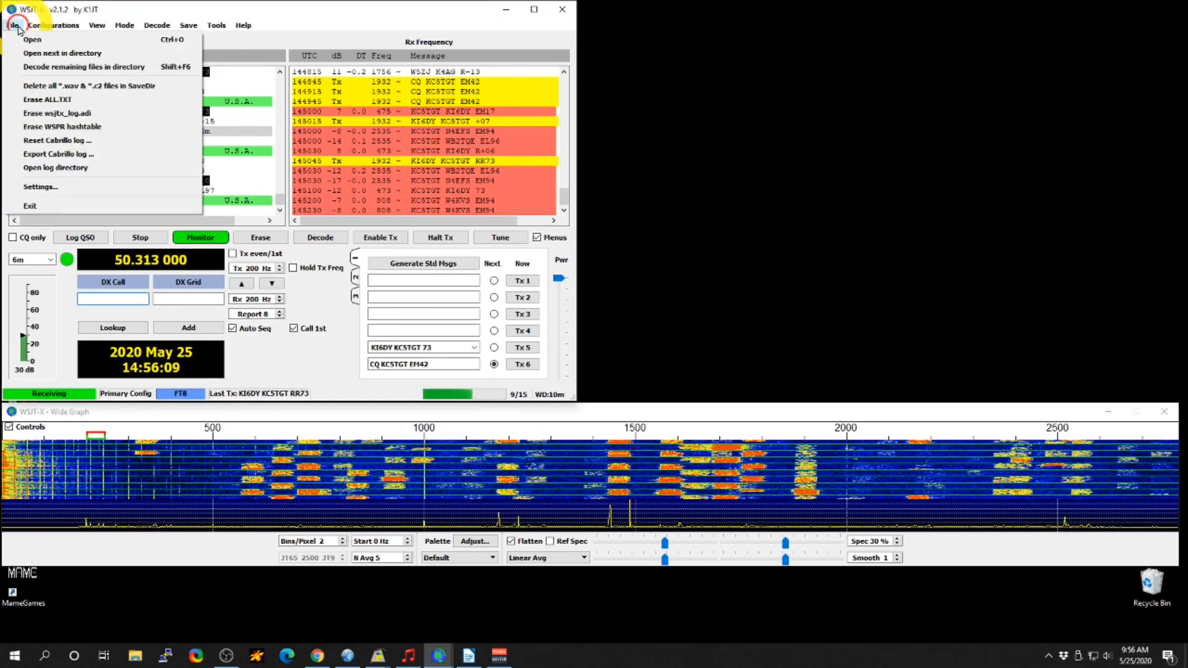
left_click(48, 188)
left_click(616, 152)
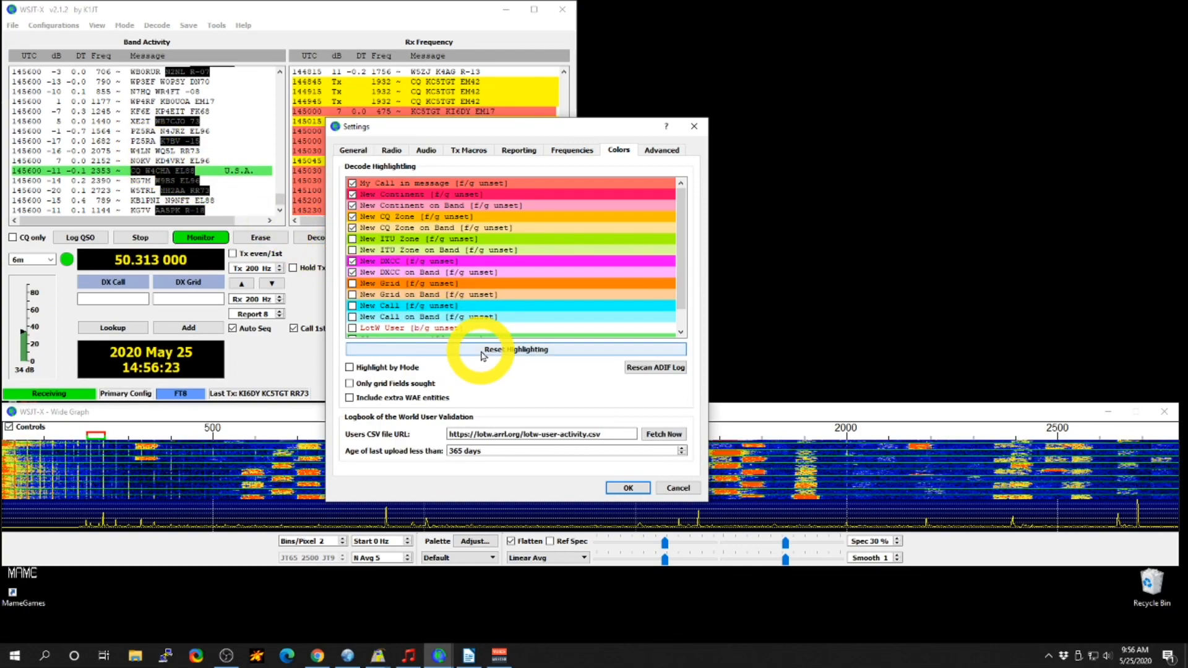
left_click(666, 489)
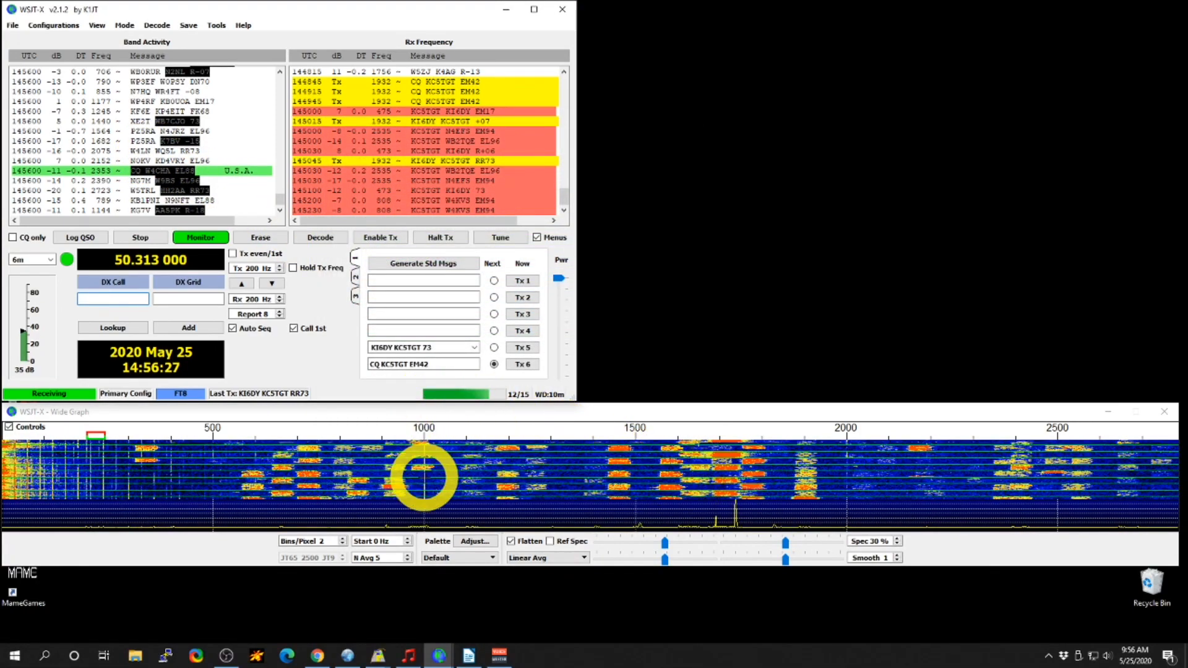
- Restore the JTAlert window and inspect the details of several decoded callsigns, including worked-before and online stations
left_click(408, 657)
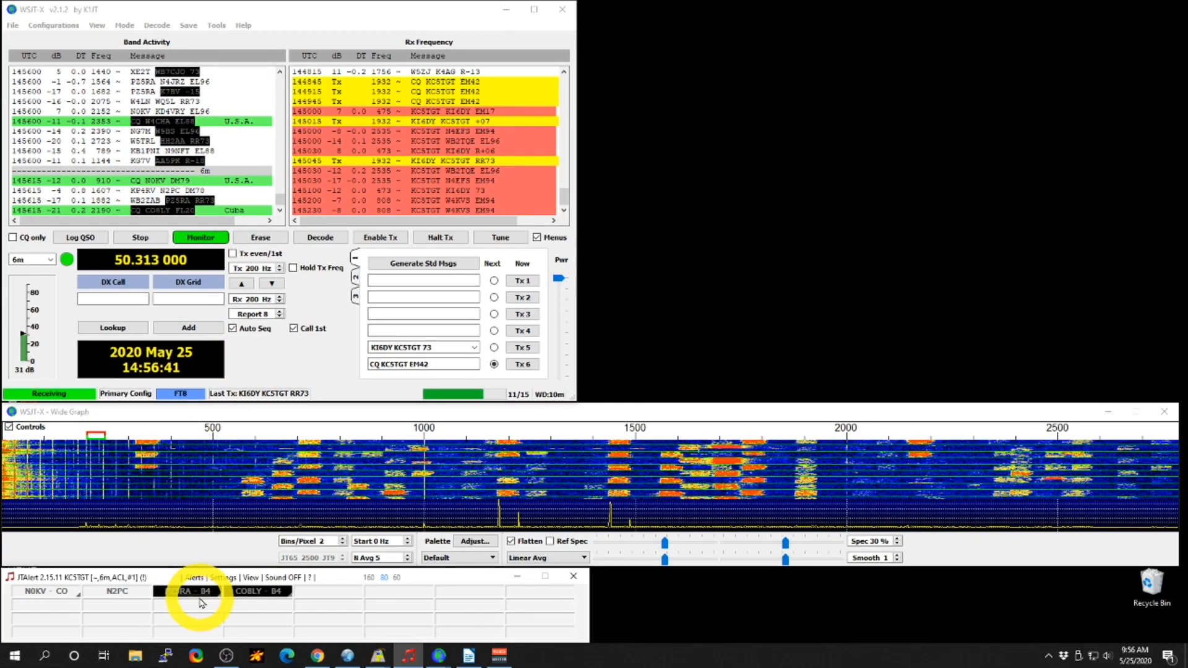
mouse_move(200, 598)
mouse_move(258, 599)
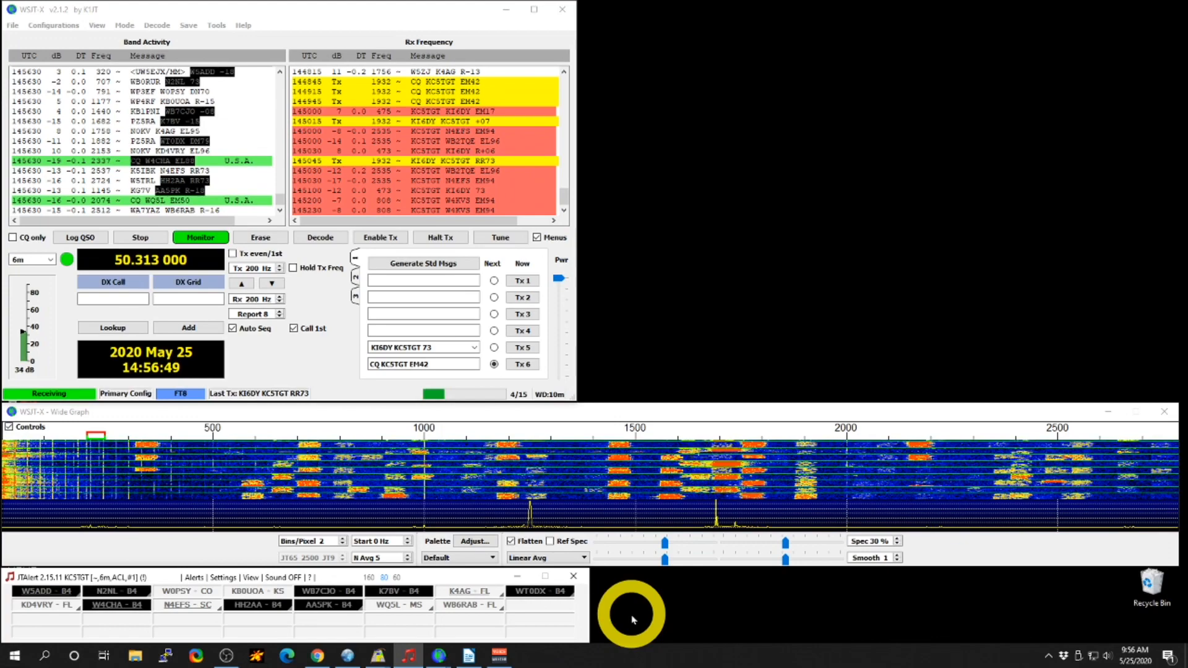
mouse_move(560, 597)
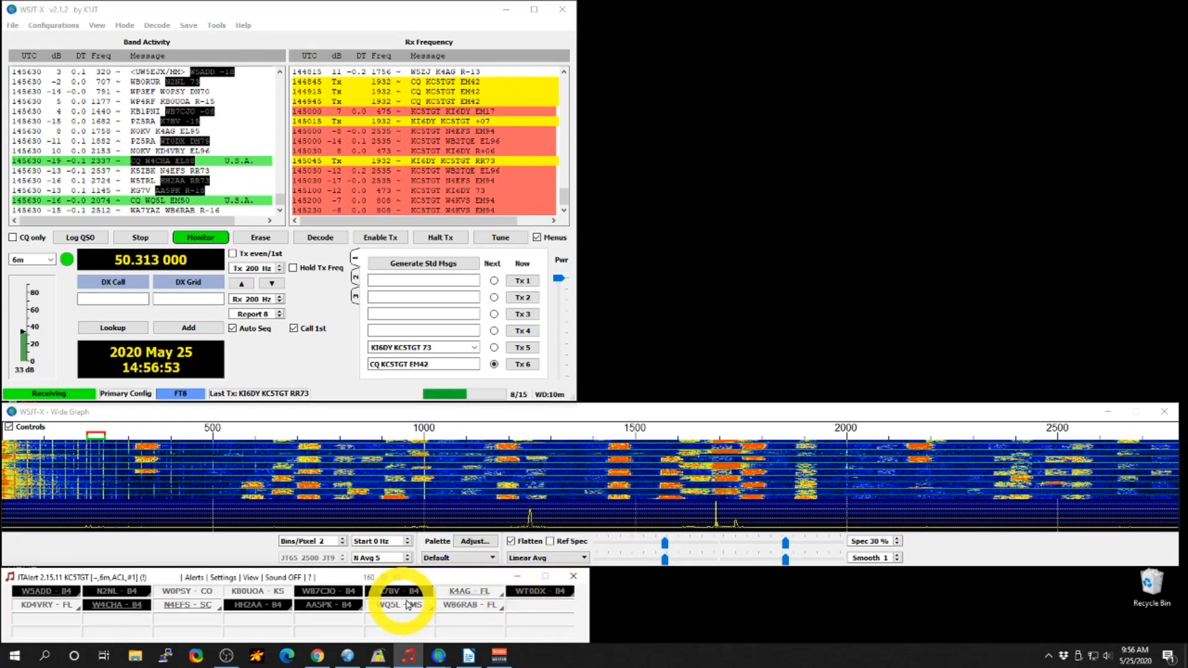
mouse_move(412, 595)
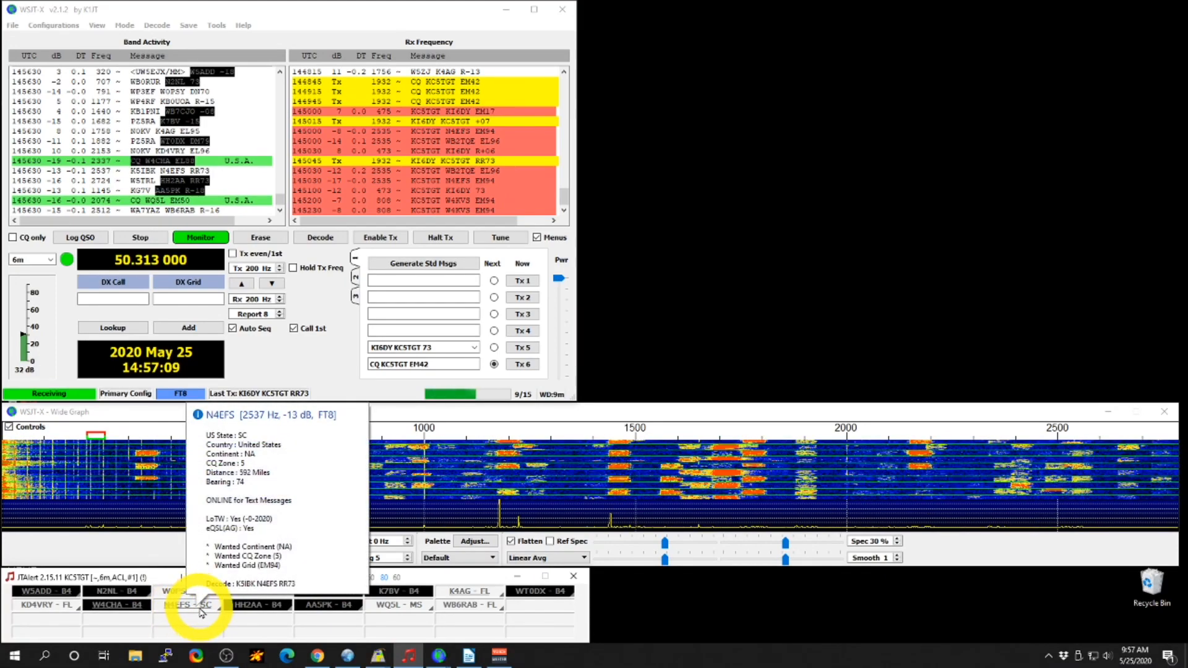
mouse_move(431, 616)
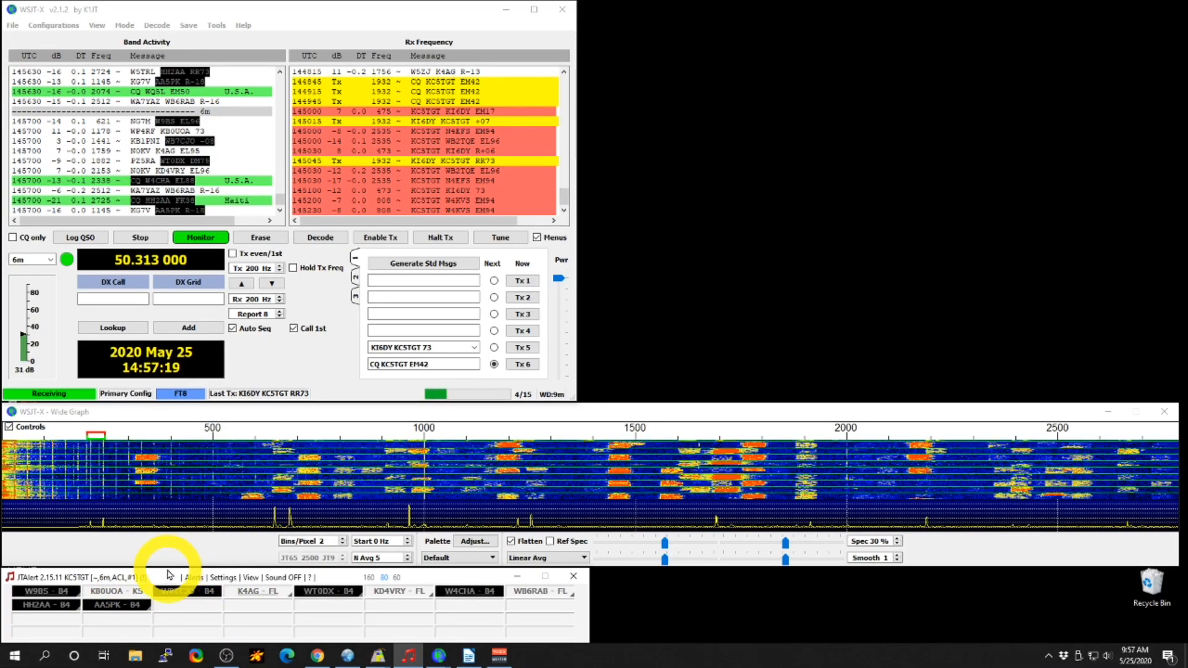
- Review JTAlert's wanted US states by individual band, including the 10m band, and leave without saving changes
left_click(226, 577)
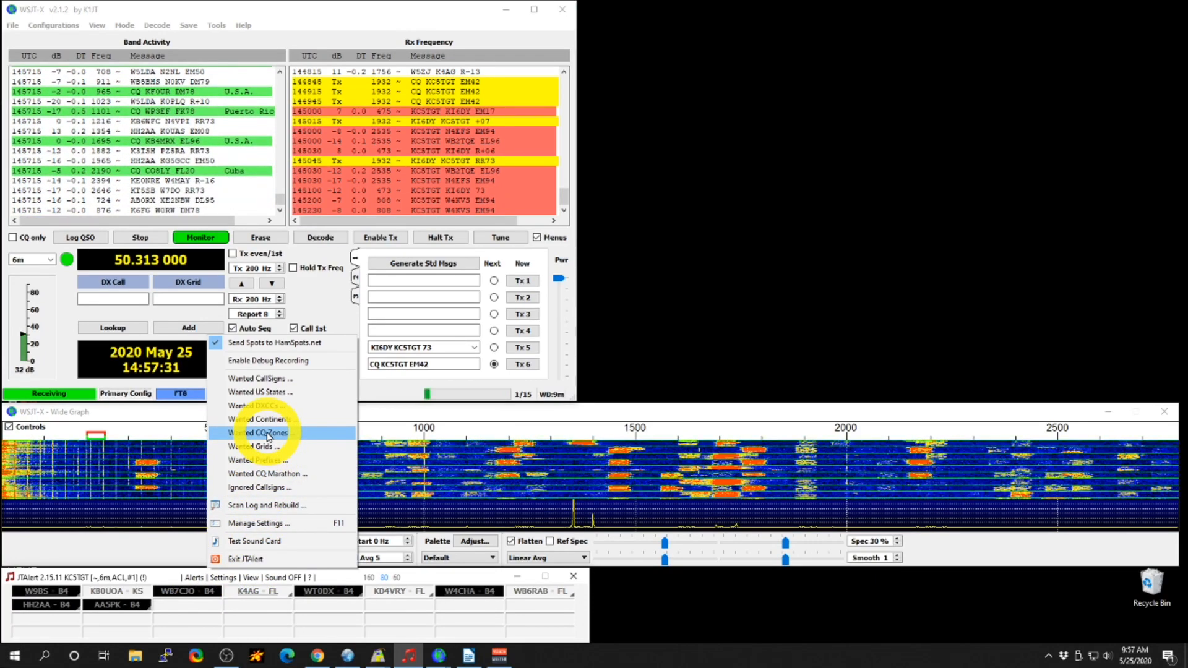
left_click(270, 393)
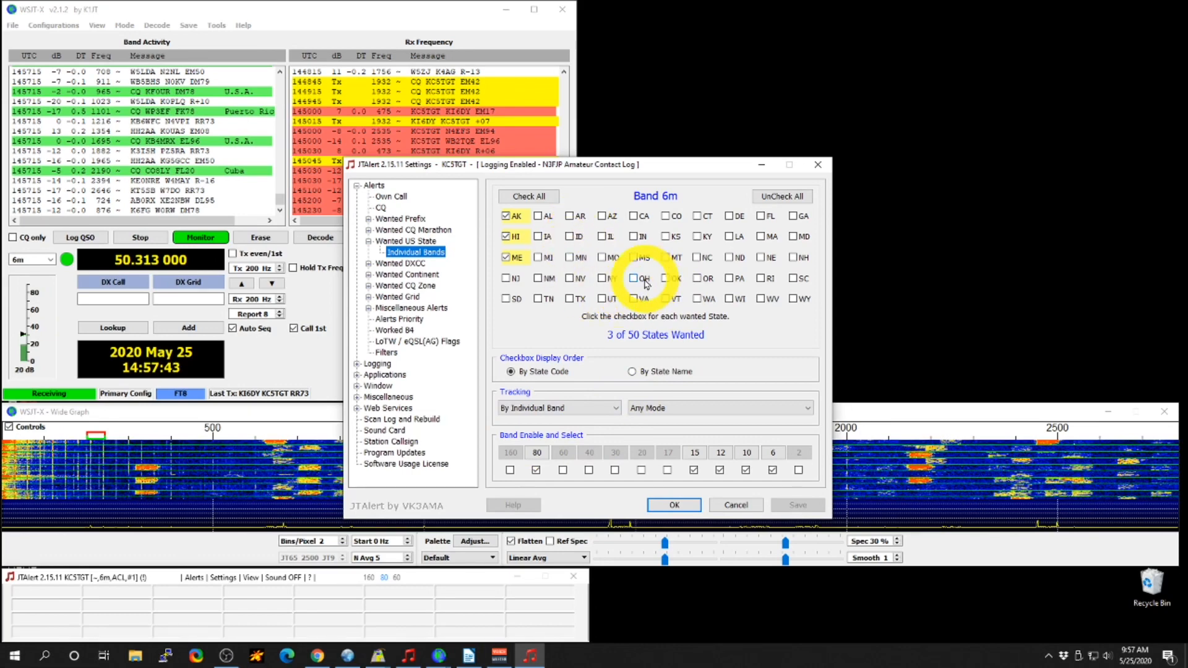
left_click(747, 455)
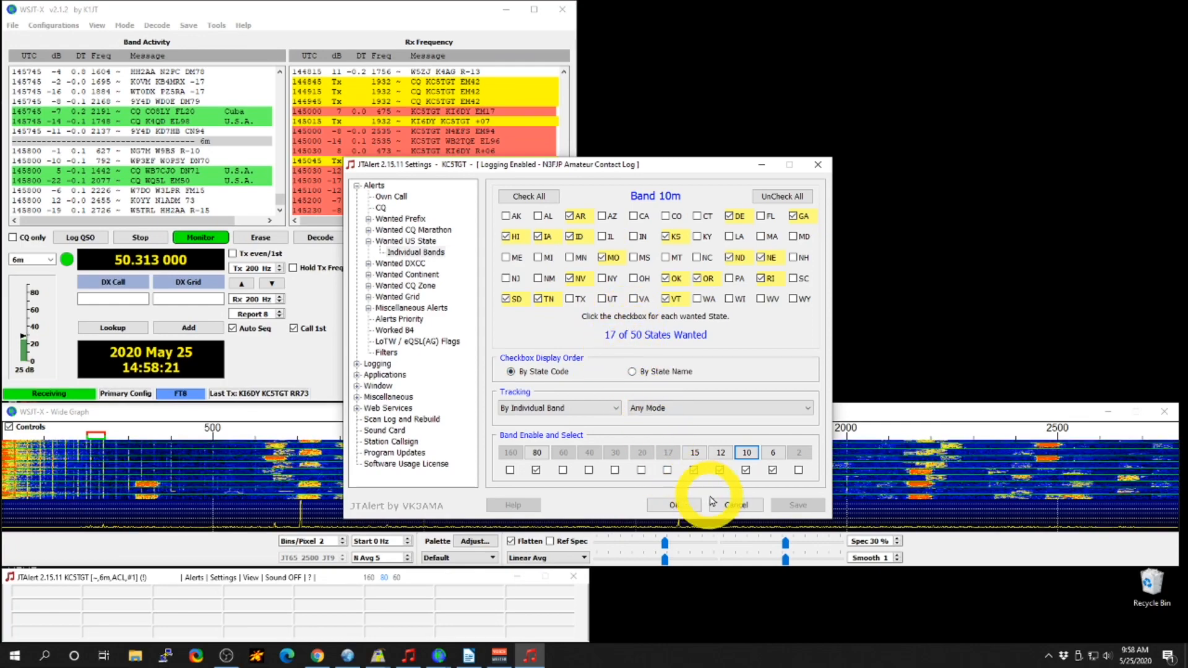
left_click(730, 504)
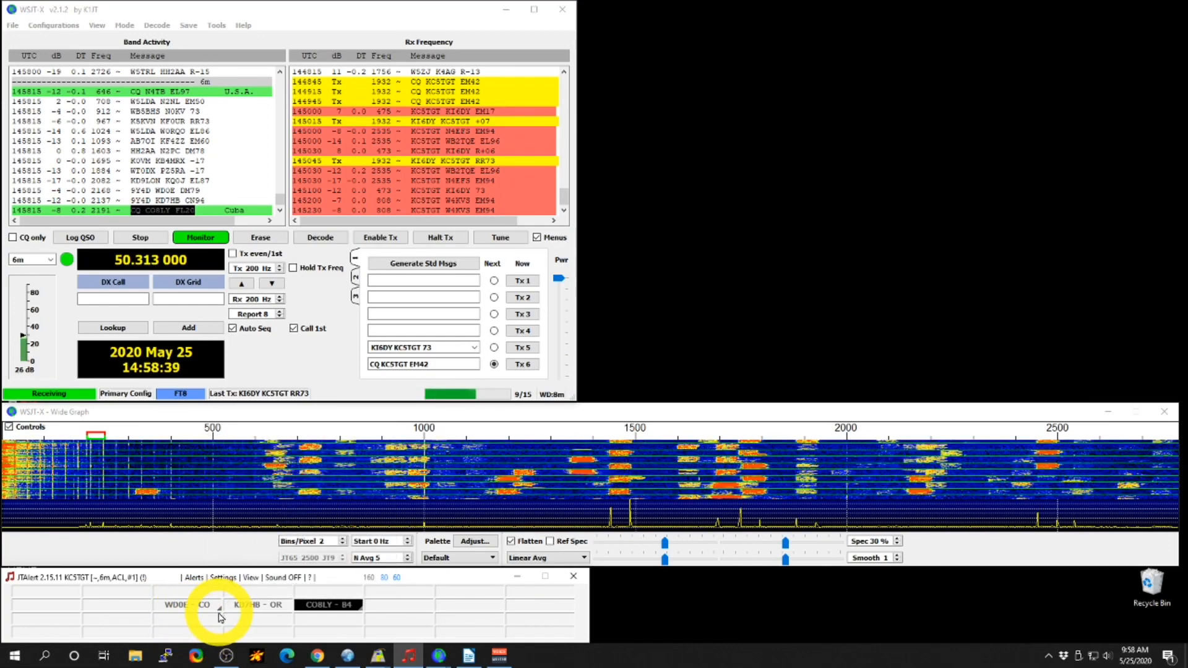
- Inspect the location, LoTW and wanted-alert details of newly decoded stations in JTAlert
mouse_move(221, 612)
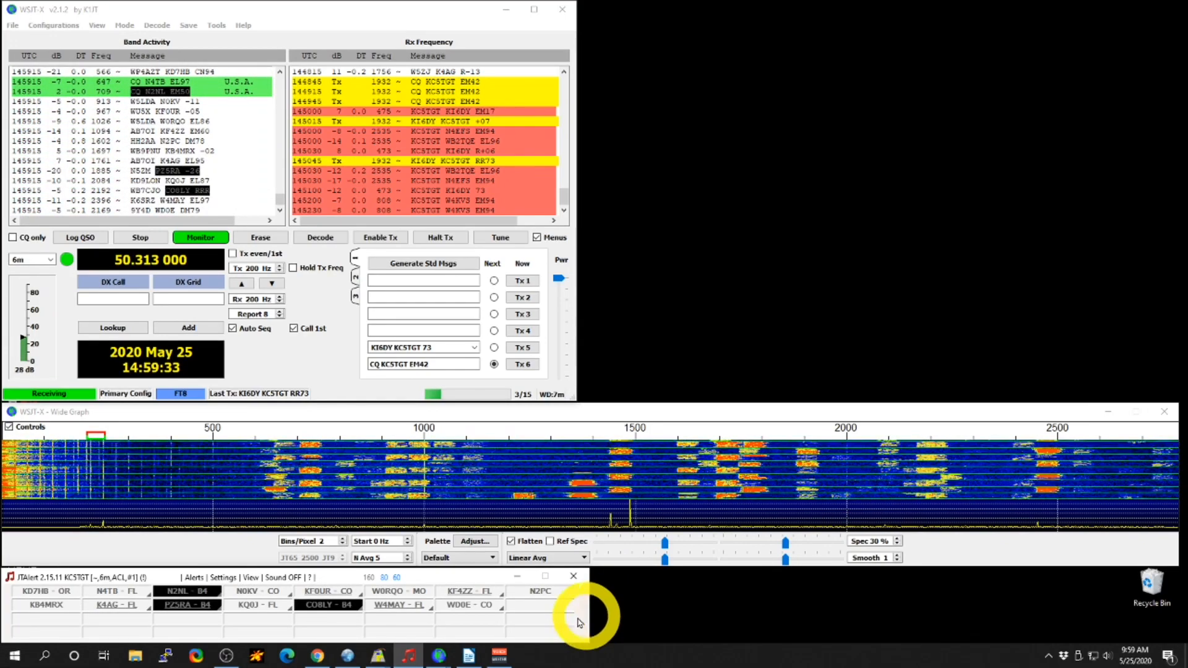
mouse_move(503, 614)
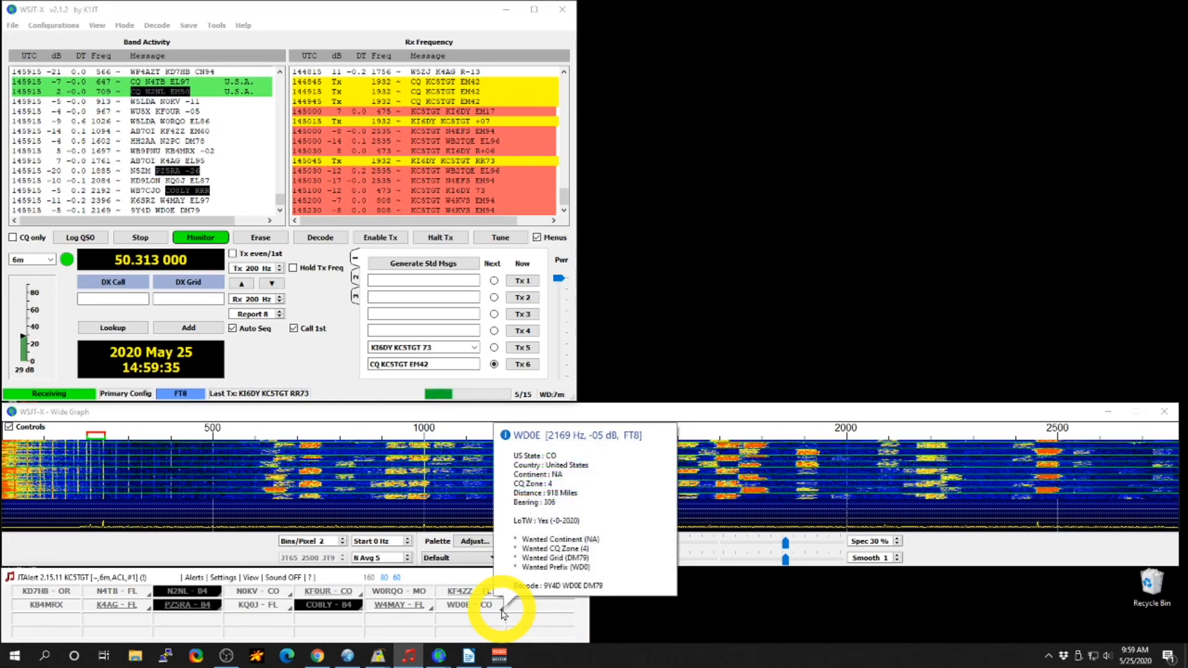
mouse_move(563, 602)
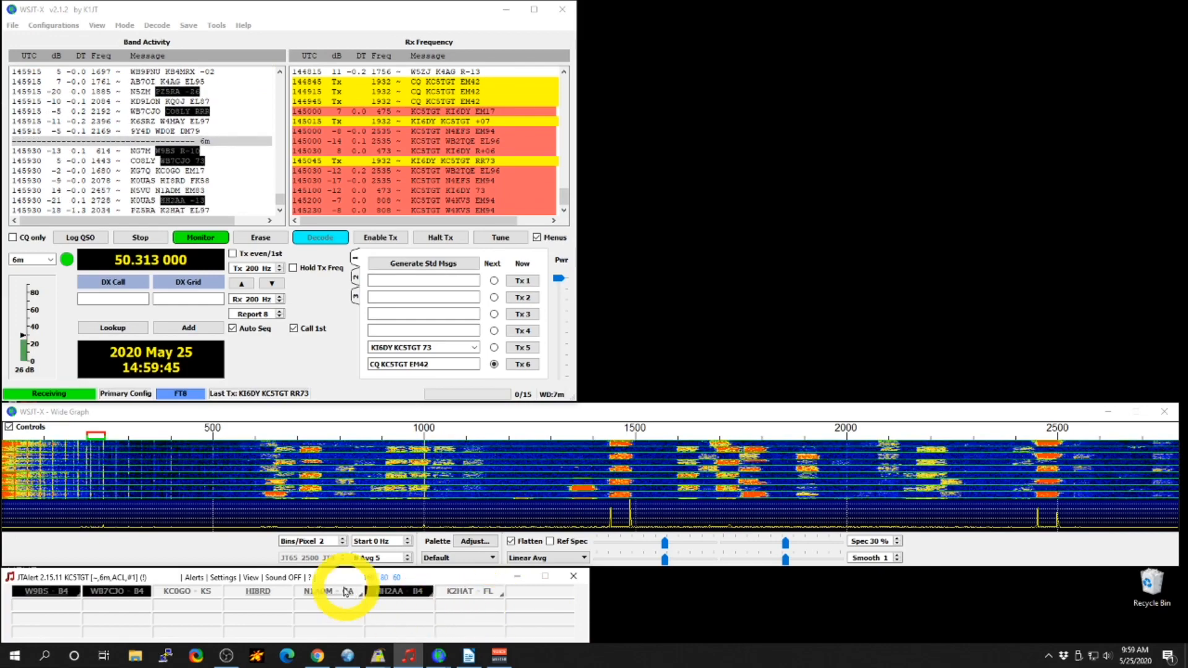
mouse_move(327, 593)
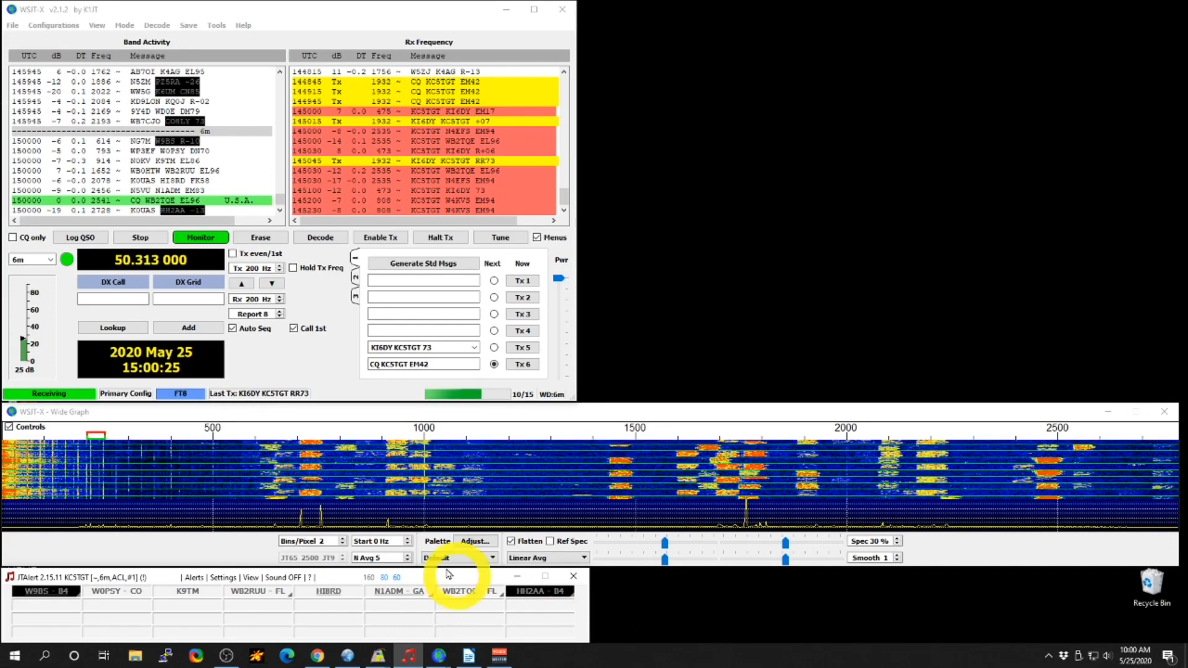
- View the text message window for the Georgia (GA) station and close it without sending anything
right_click(396, 594)
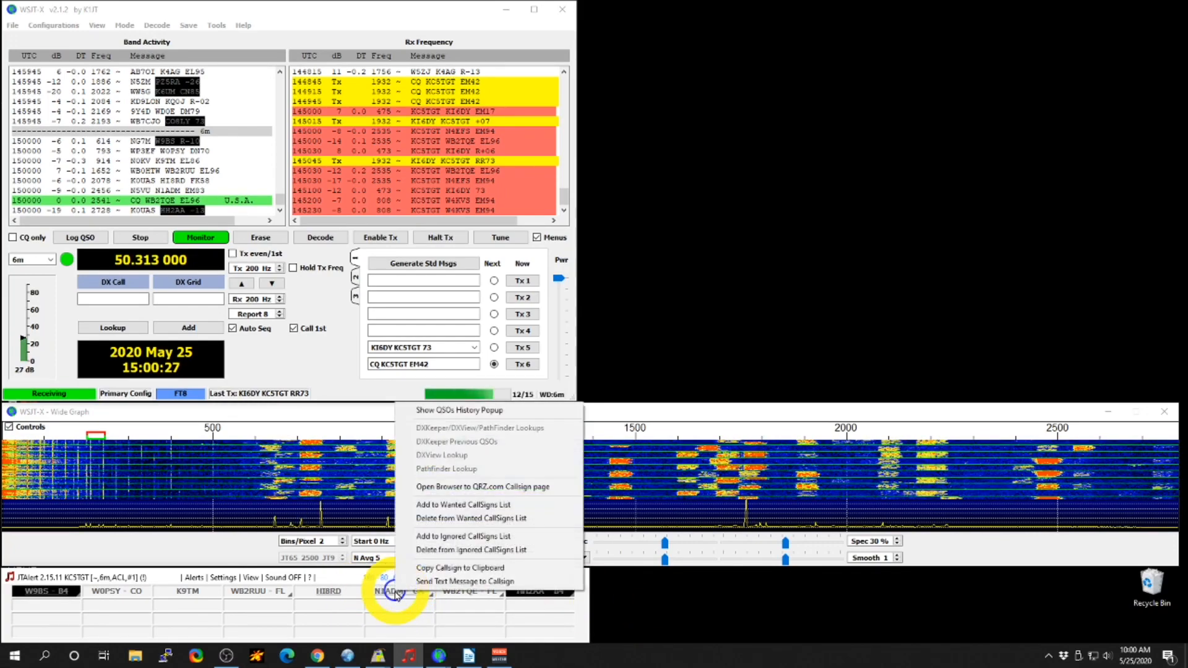
left_click(436, 581)
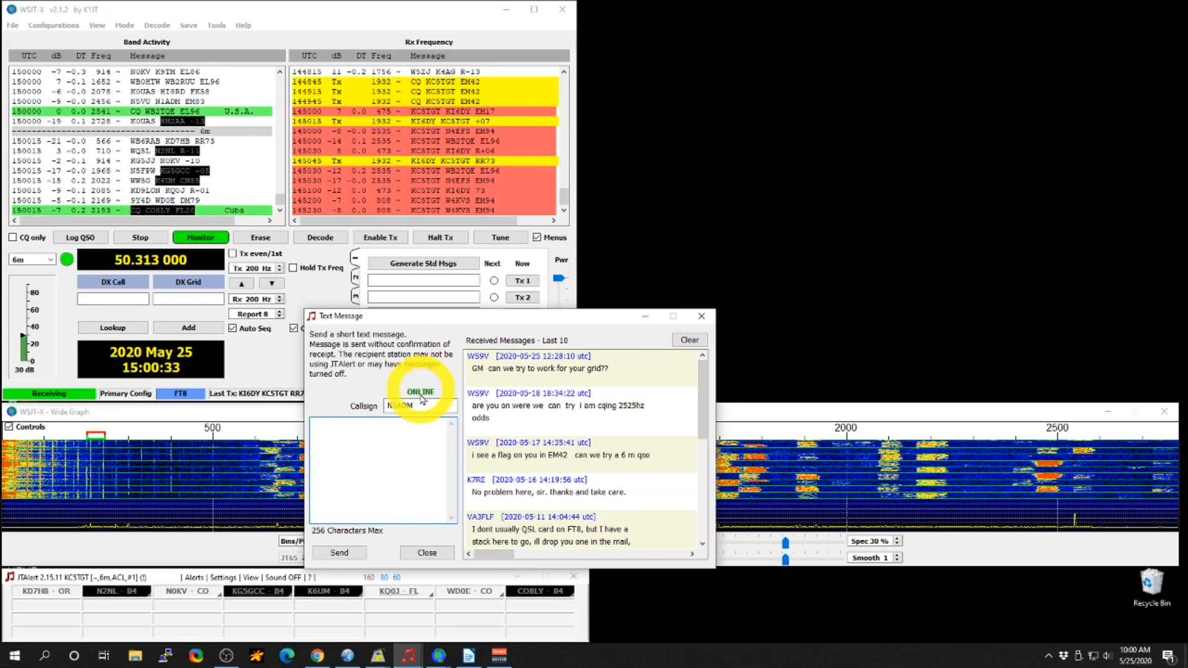
left_click(378, 450)
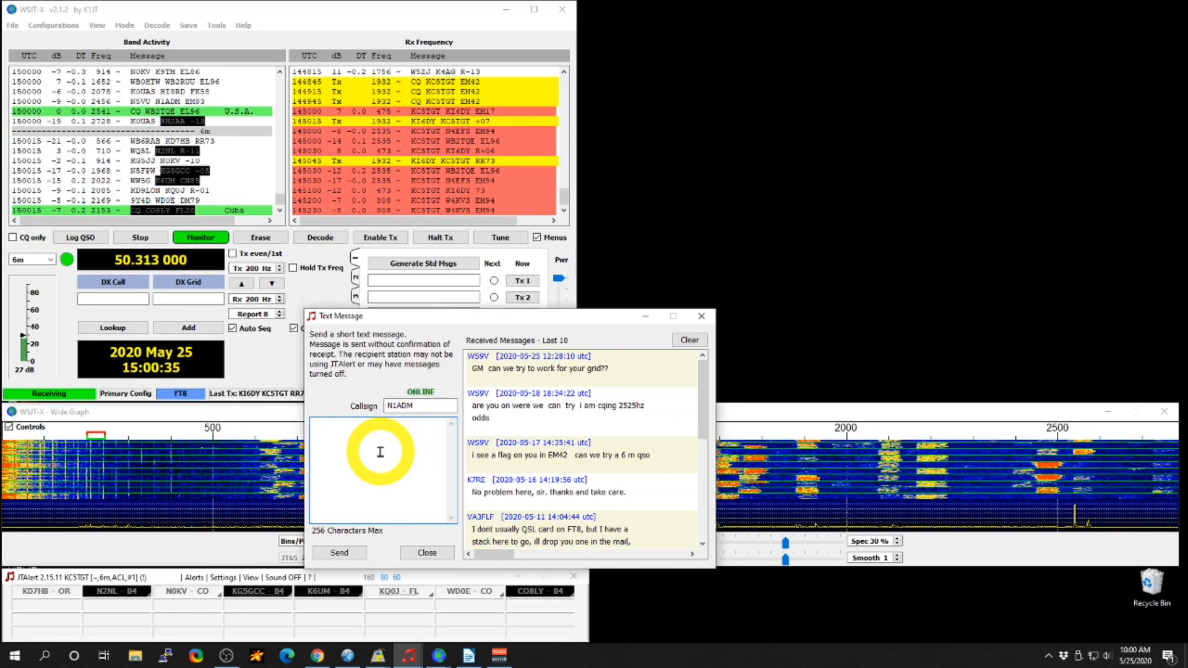
left_click(701, 316)
- Open a text message to the online Florida (FL) station, read through the last 10 received messages, and close without sending
right_click(405, 597)
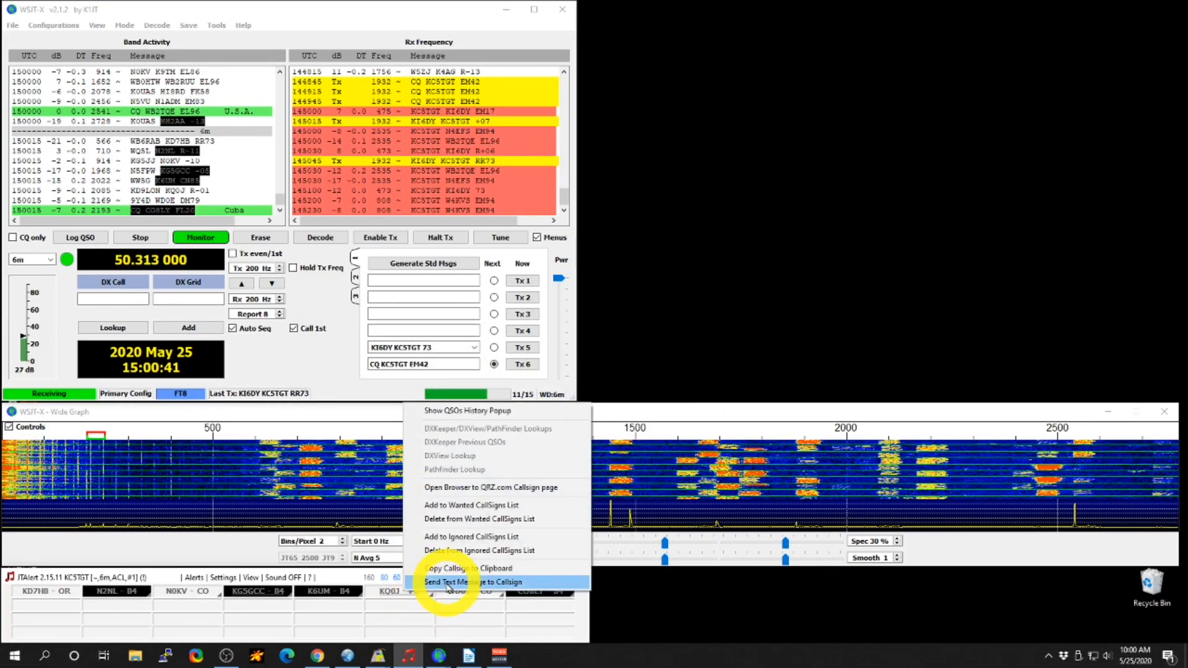
left_click(436, 583)
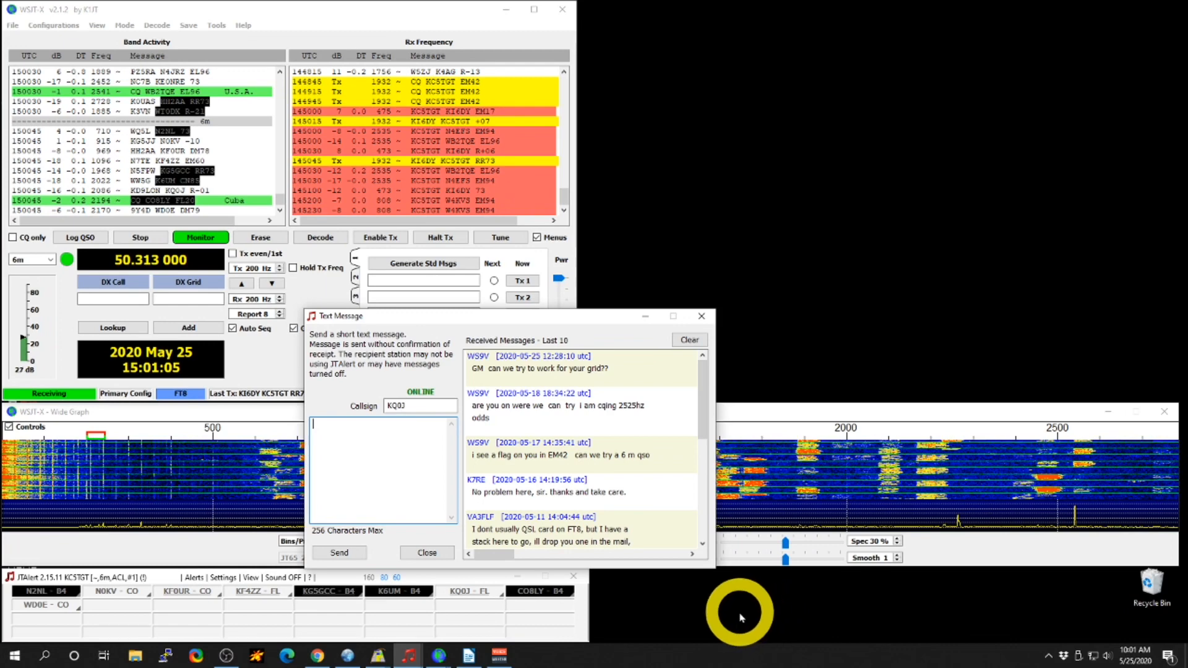
left_click_drag(707, 430, 694, 542)
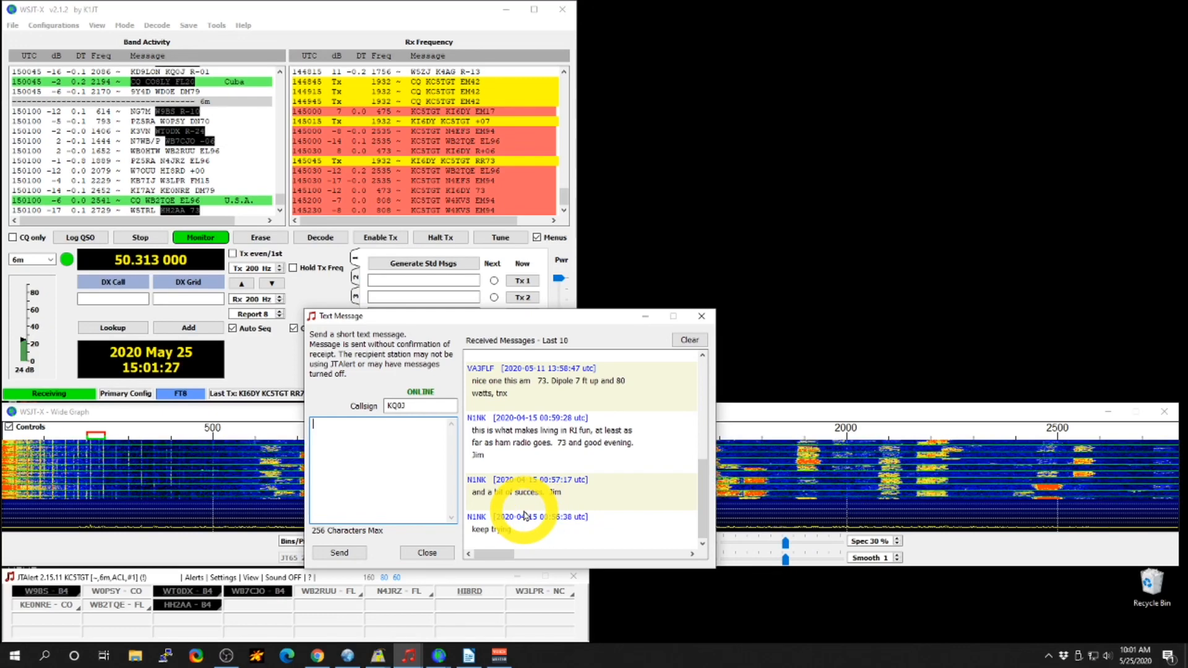
left_click(408, 486)
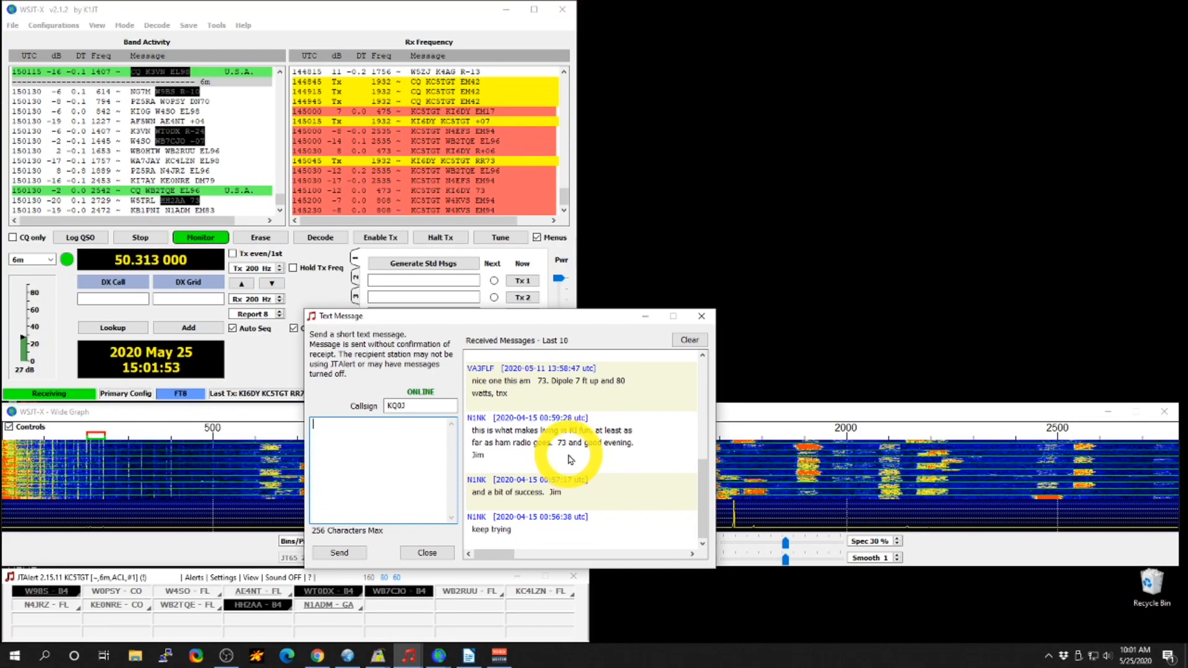
left_click(701, 317)
- Erase the Rx Frequency message list in WSJT-X and check the decoded callsigns in JTAlert
mouse_move(323, 599)
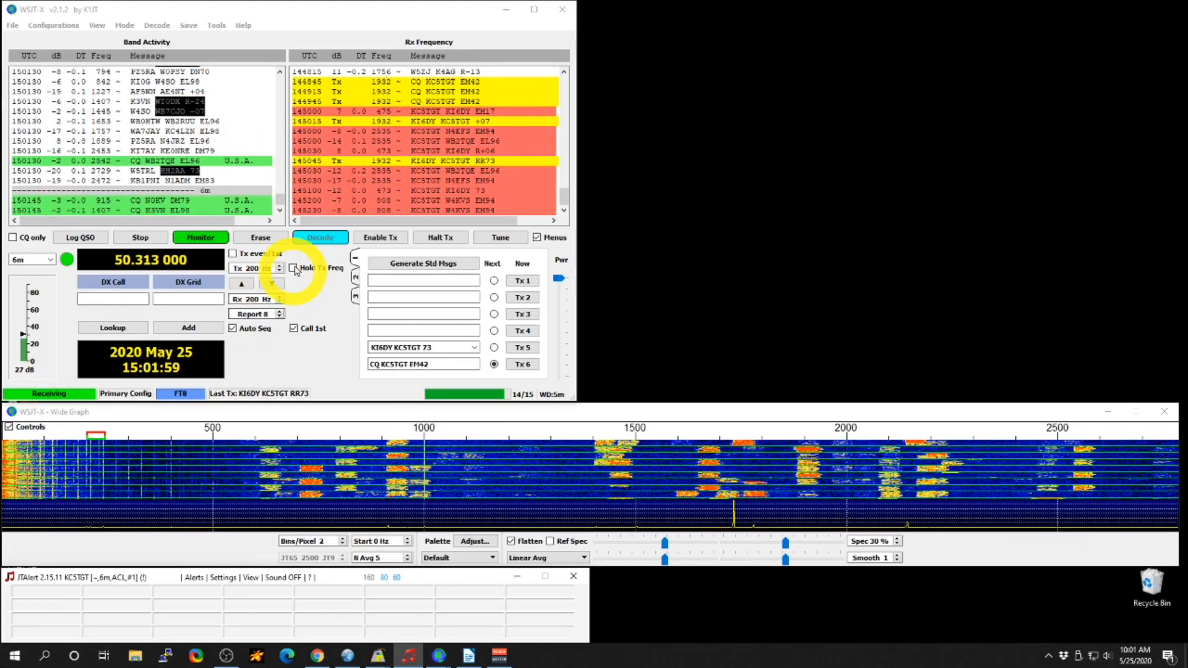
left_click(259, 241)
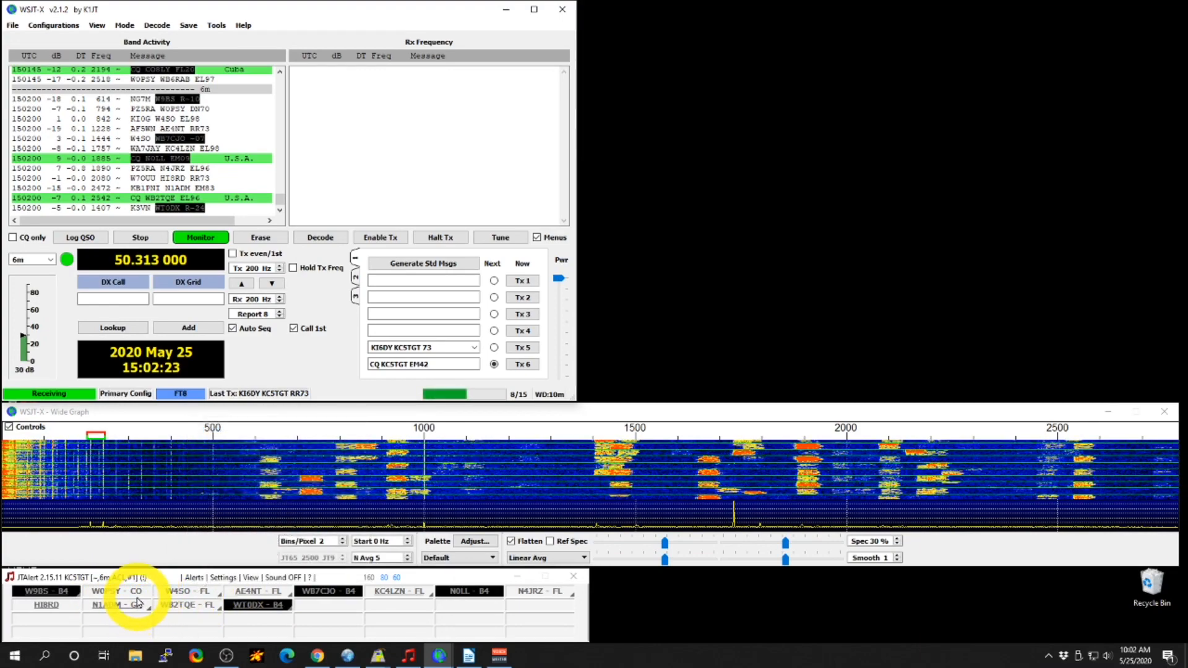
mouse_move(128, 598)
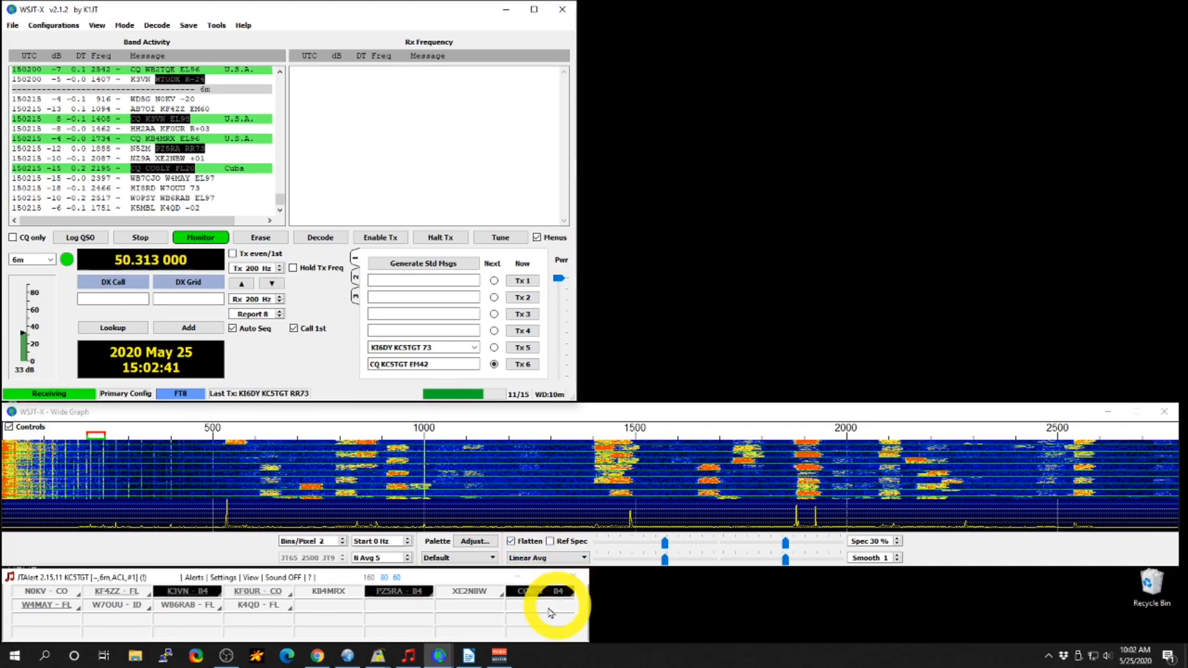
- Restore the GridTracker map window and inspect the grid squares and signal paths over the western United States
mouse_move(378, 649)
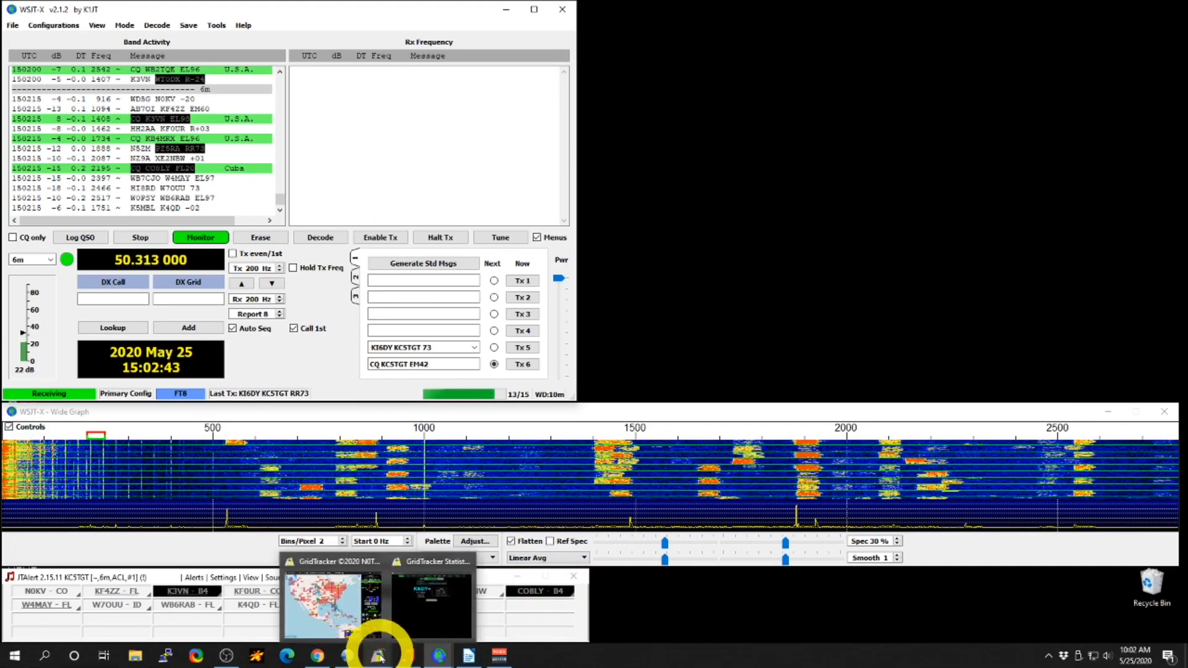
left_click(332, 621)
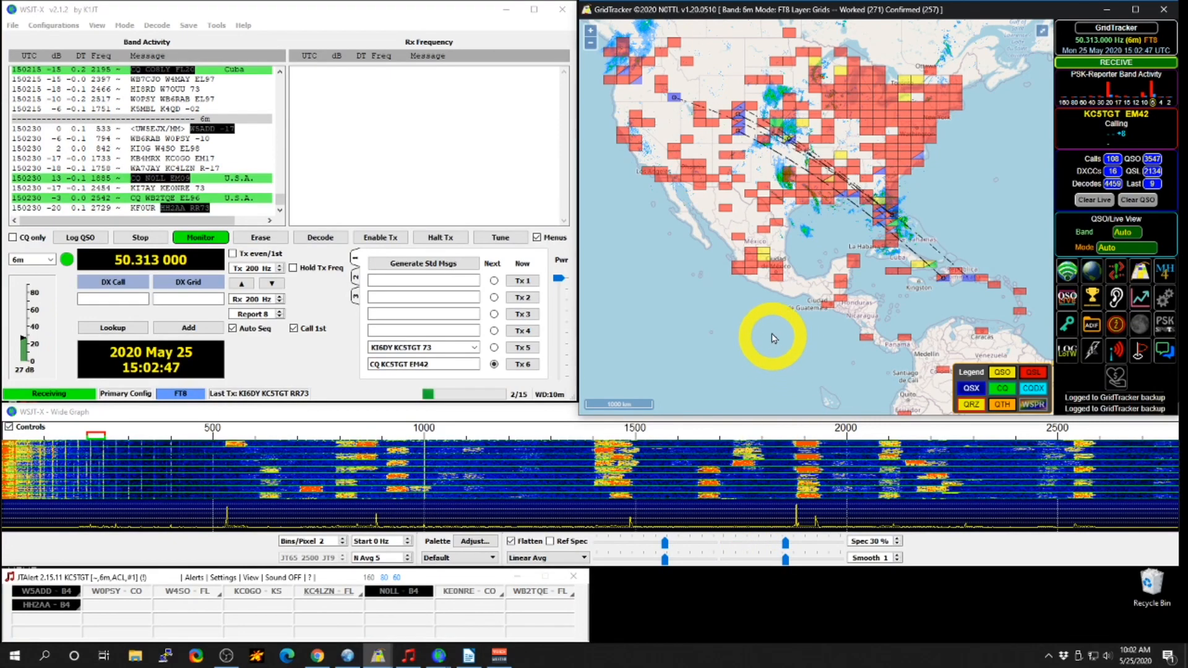
mouse_move(744, 276)
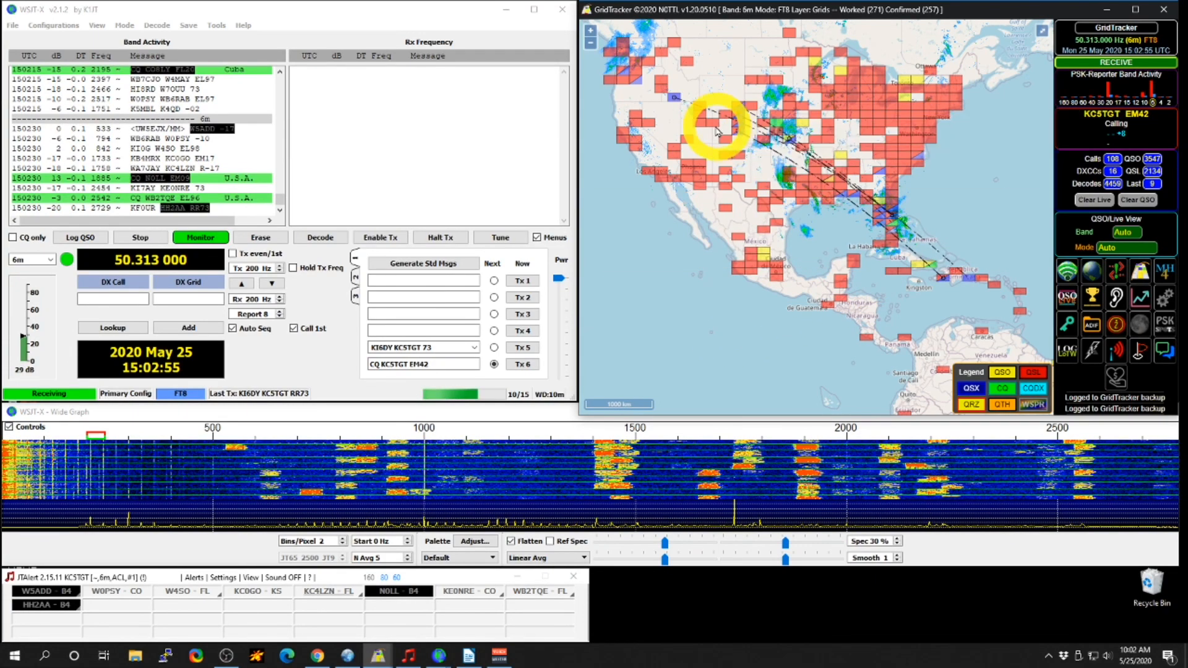
mouse_move(712, 124)
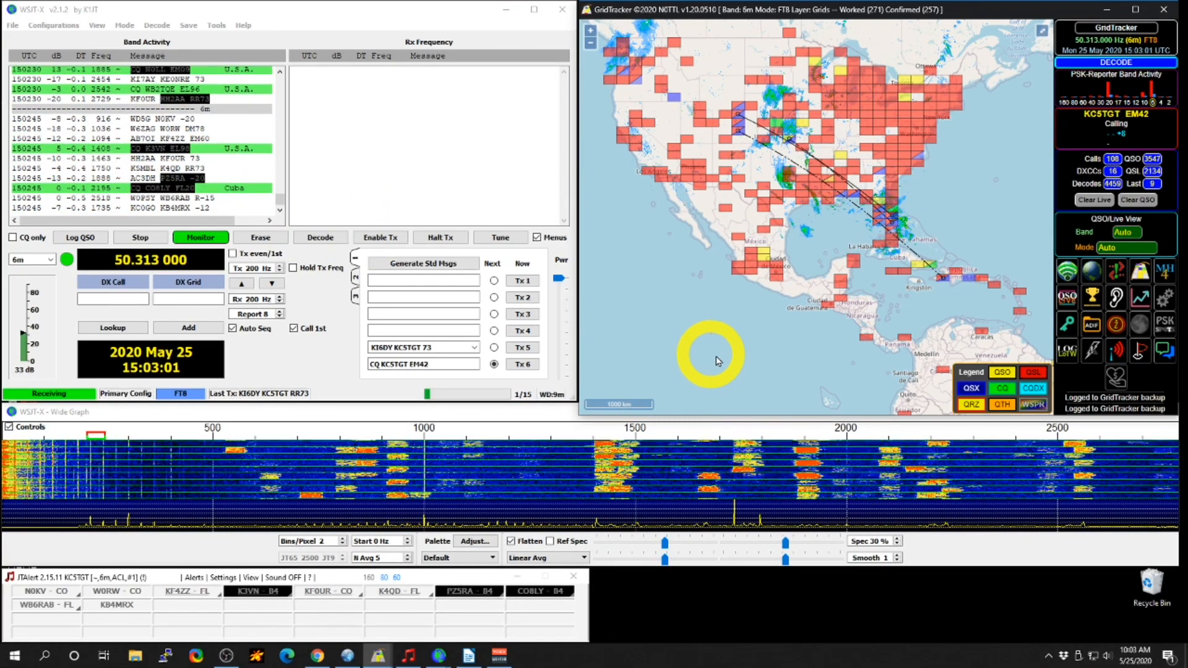
- Examine the logged contacts in the Louisiana/Mississippi grid square and the worked grids across the wider world map
scroll(802, 303, "up", 1)
left_click_drag(815, 309, 773, 403)
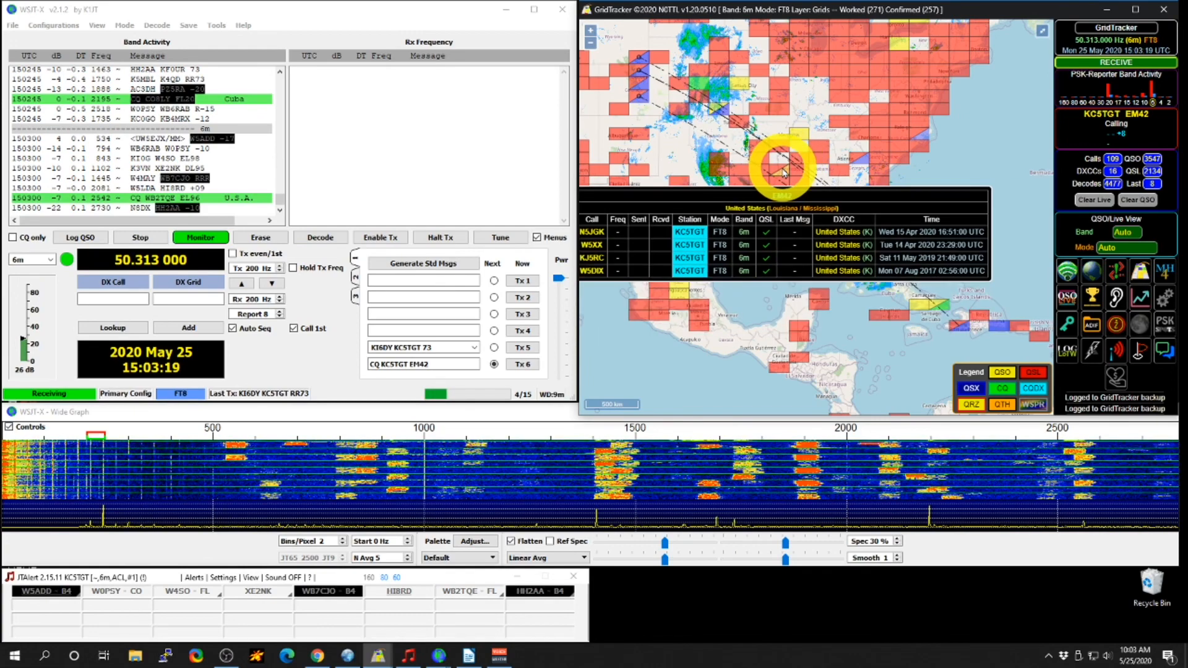
mouse_move(781, 177)
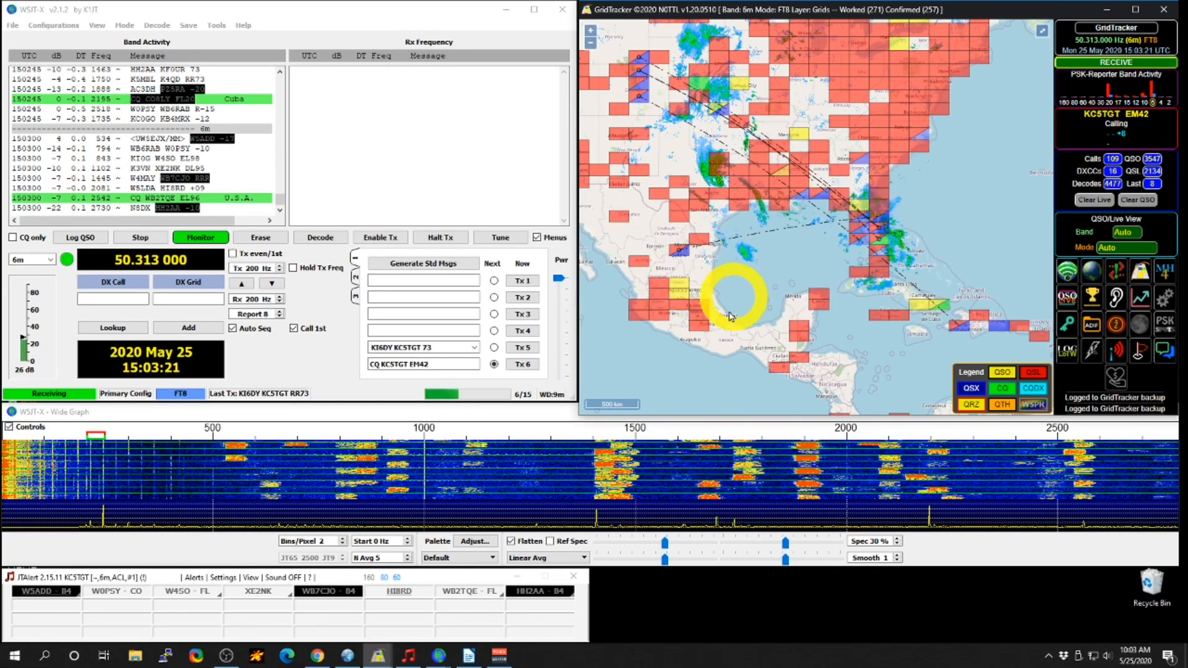
scroll(711, 363, "down", 2)
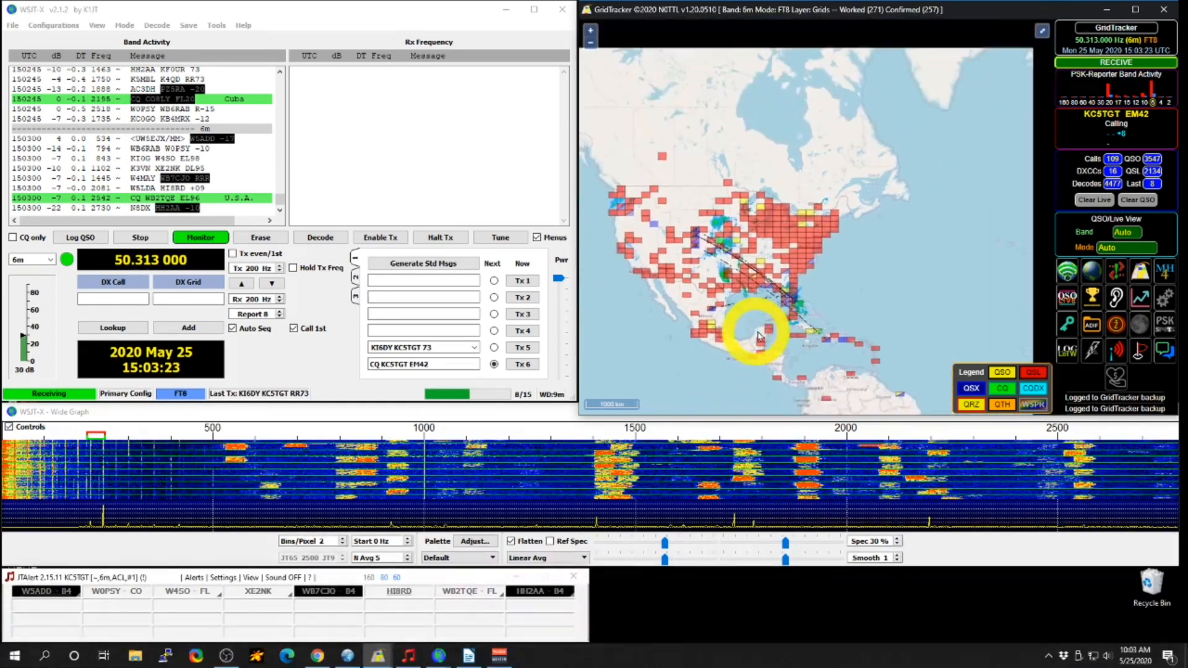
scroll(774, 325, "down", 1)
mouse_move(783, 212)
scroll(783, 212, "down", 1)
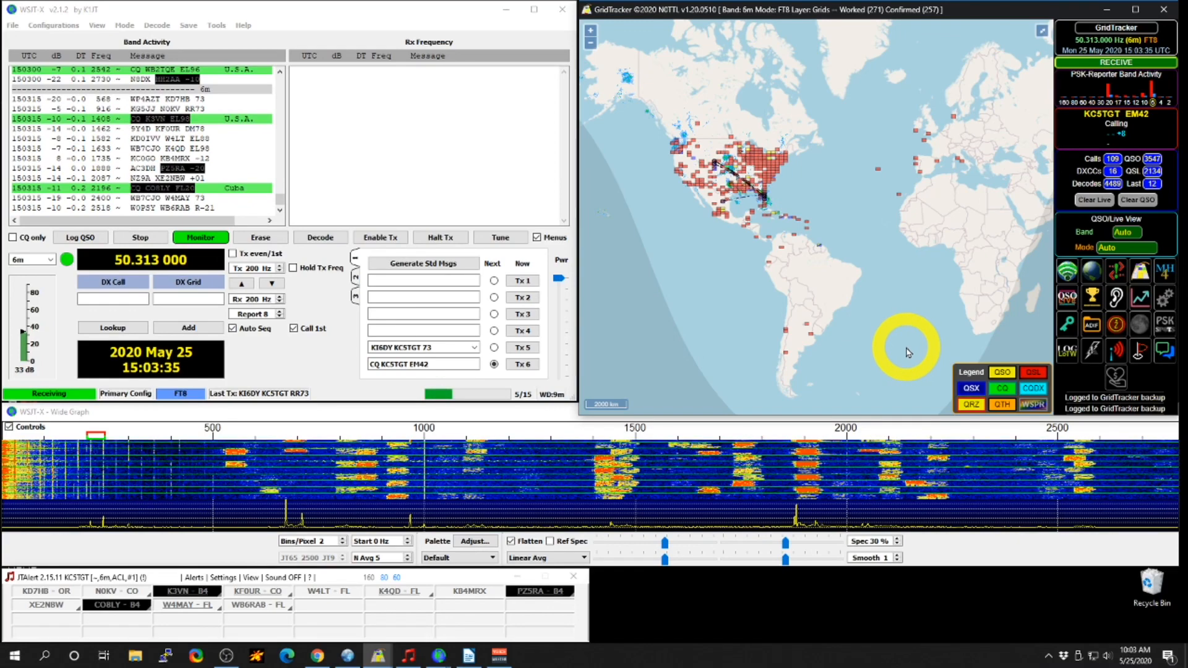
- Examine the worked grids over South America on the GridTracker map and the logged contact in the Suriname grid square
scroll(904, 347, "up", 2)
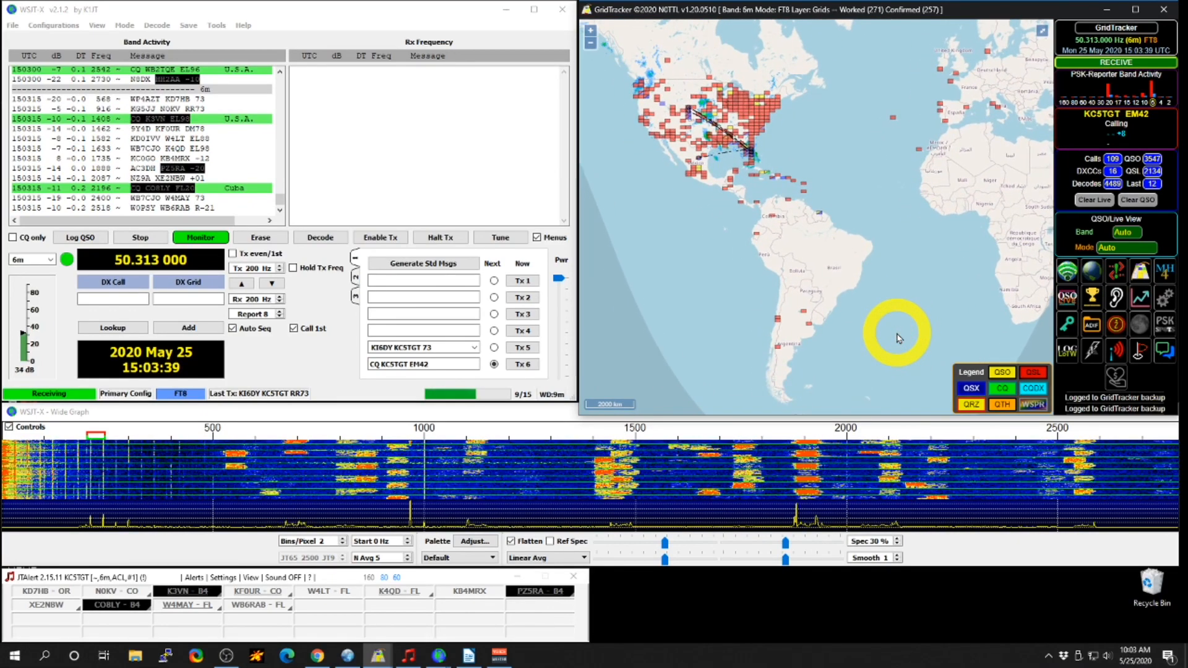
scroll(898, 346, "up", 1)
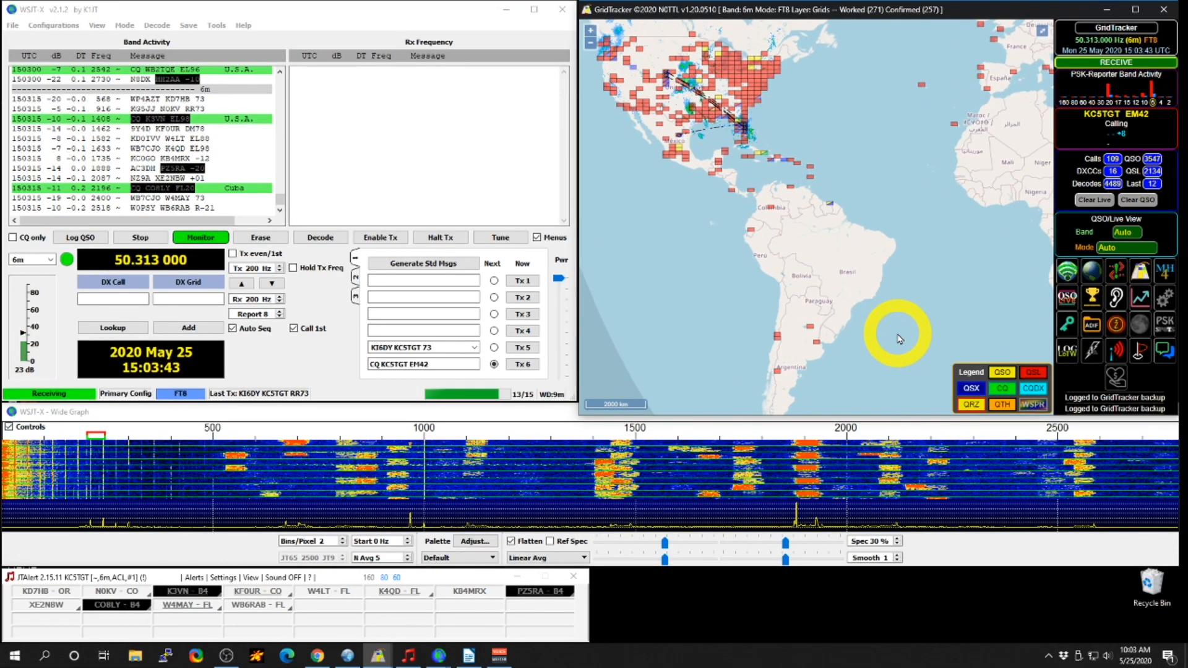
left_click_drag(899, 336, 908, 345)
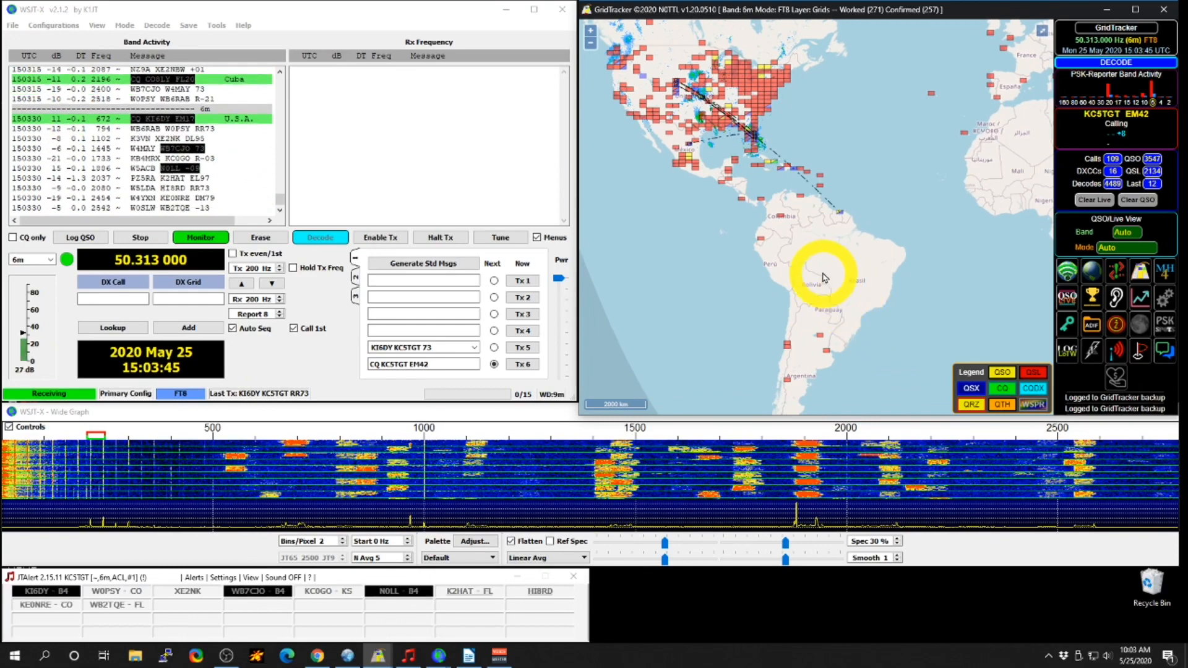
scroll(861, 320, "up", 1)
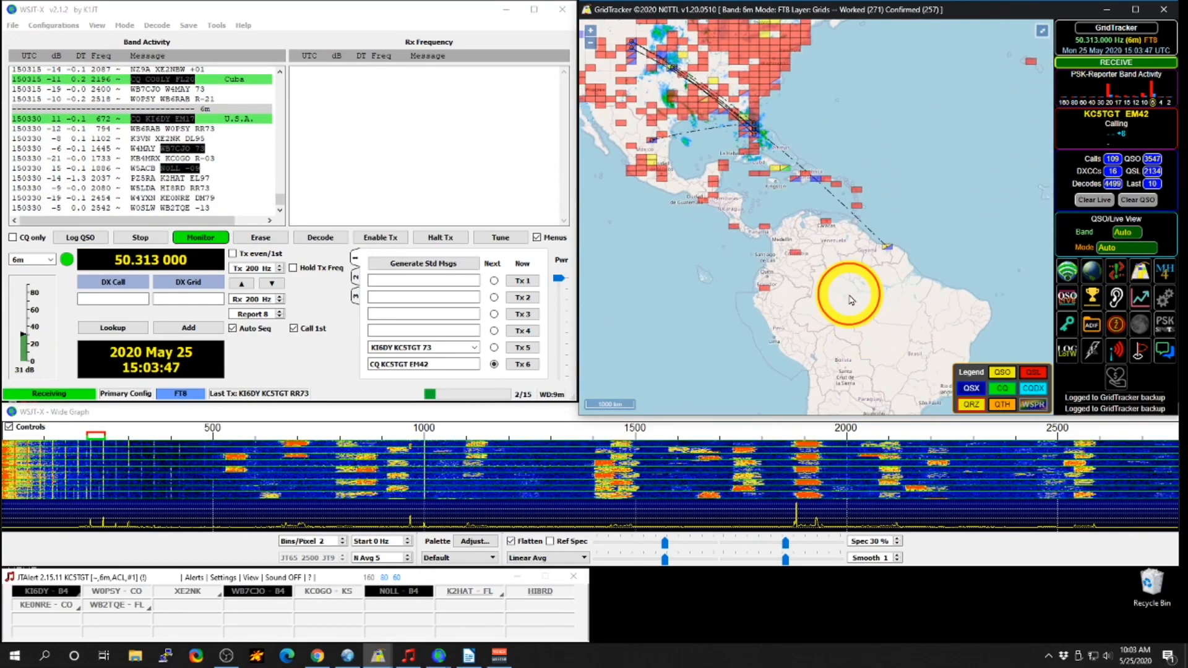
left_click_drag(841, 287, 850, 342)
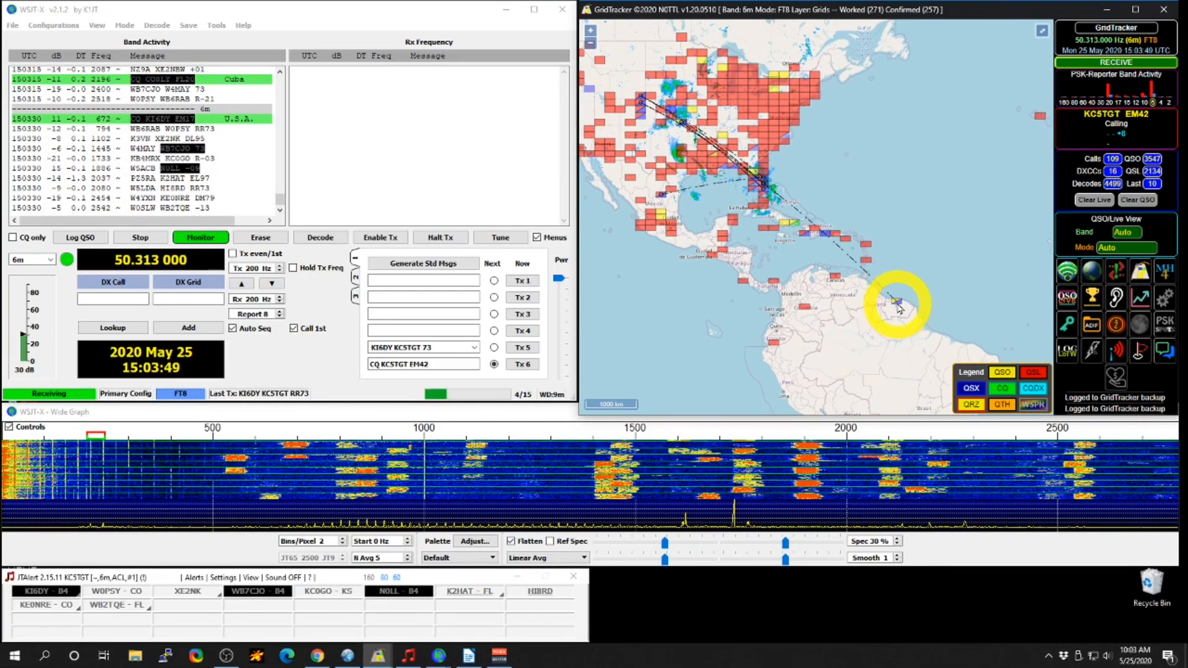
mouse_move(899, 306)
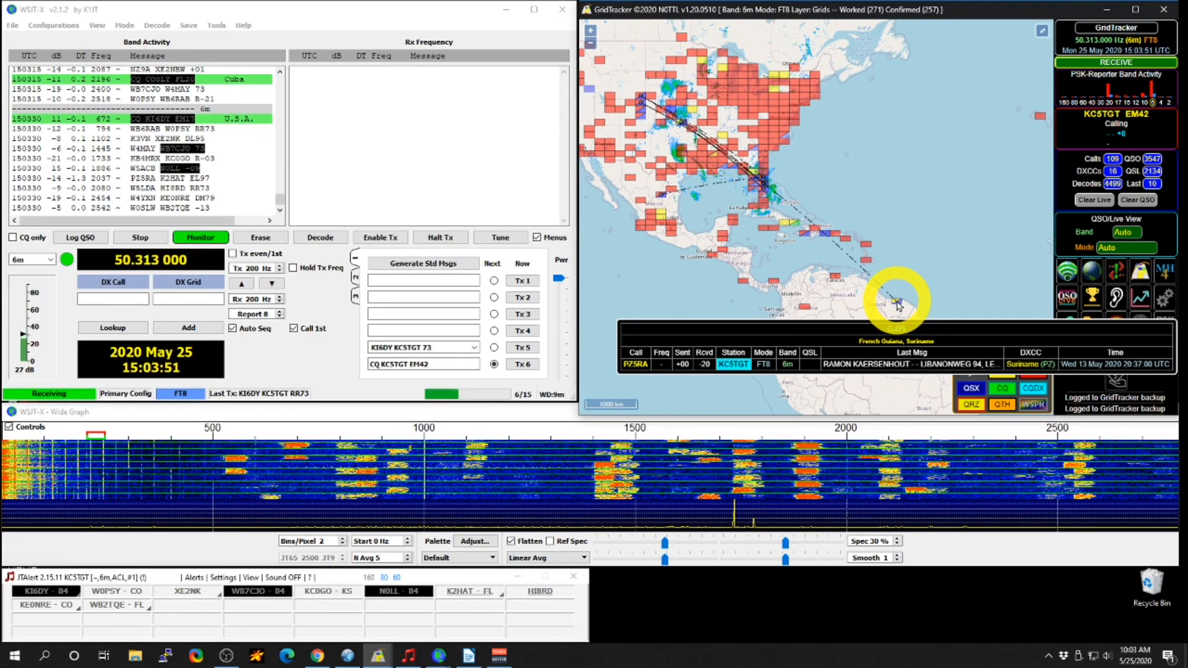
- Examine the logged contacts in the Mexico, Cayman Islands and Cuba grid squares and the surrounding Caribbean grids
left_click_drag(655, 337, 761, 394)
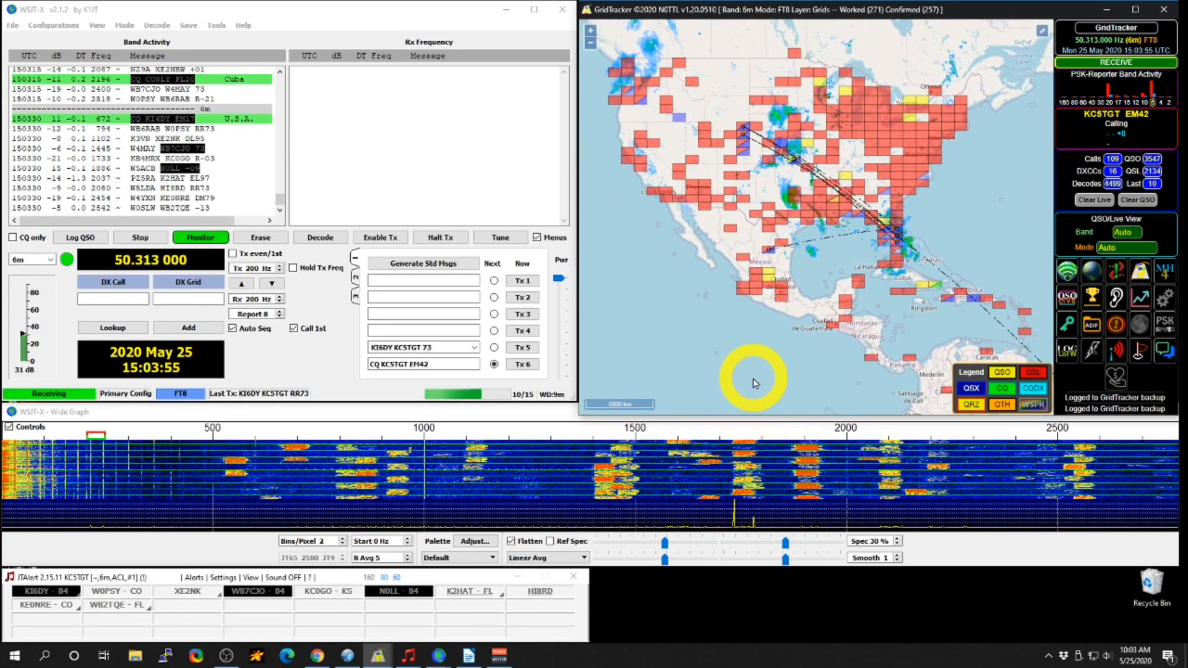
scroll(753, 382, "down", 1)
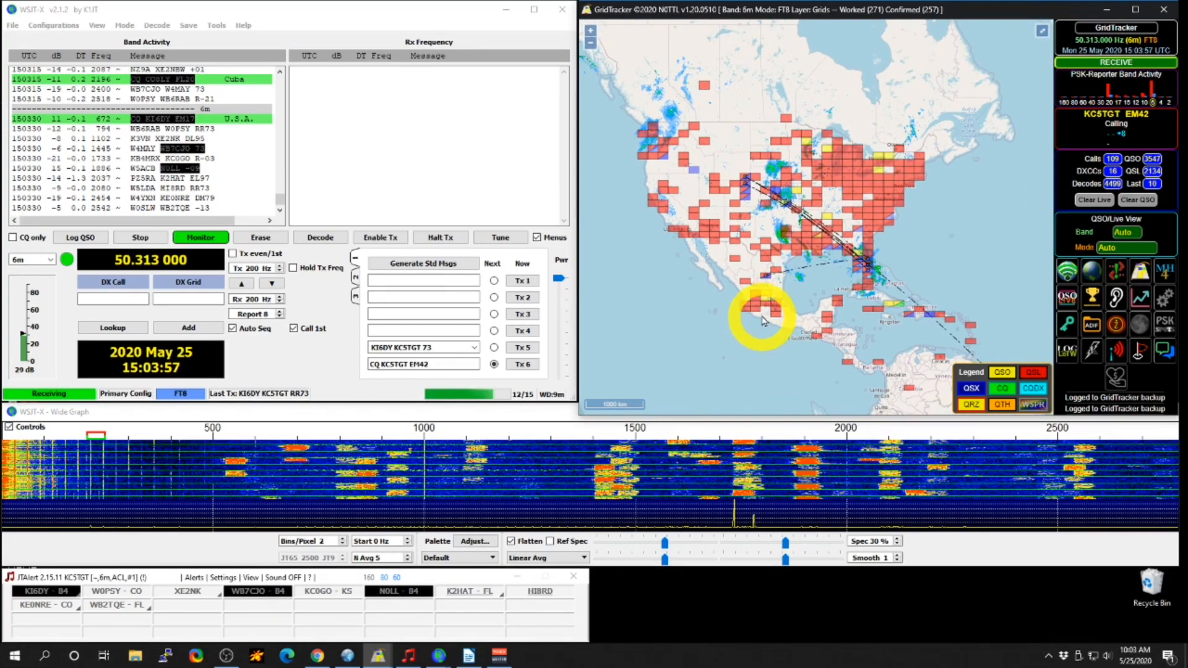
mouse_move(768, 299)
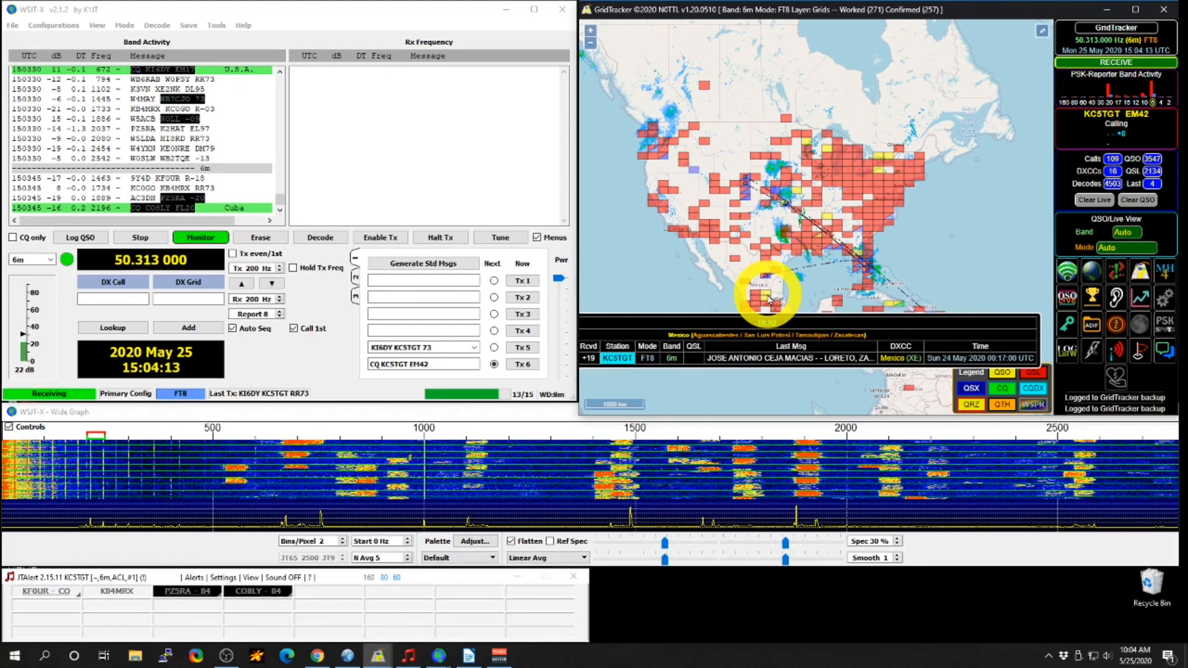
mouse_move(776, 320)
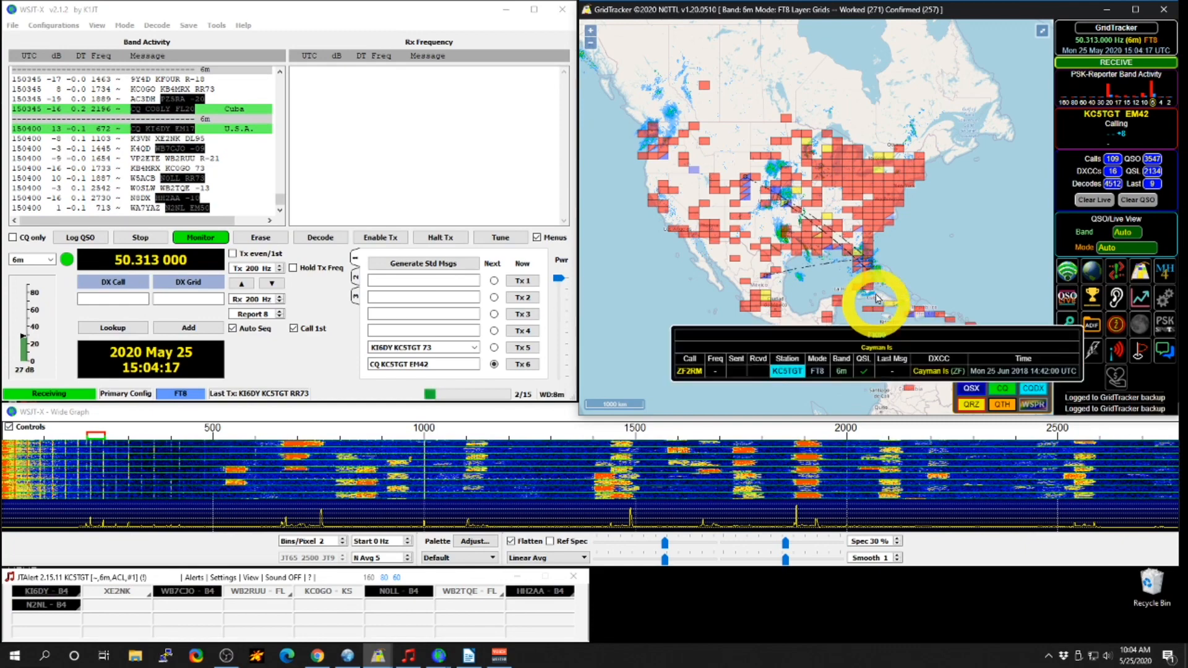
mouse_move(872, 272)
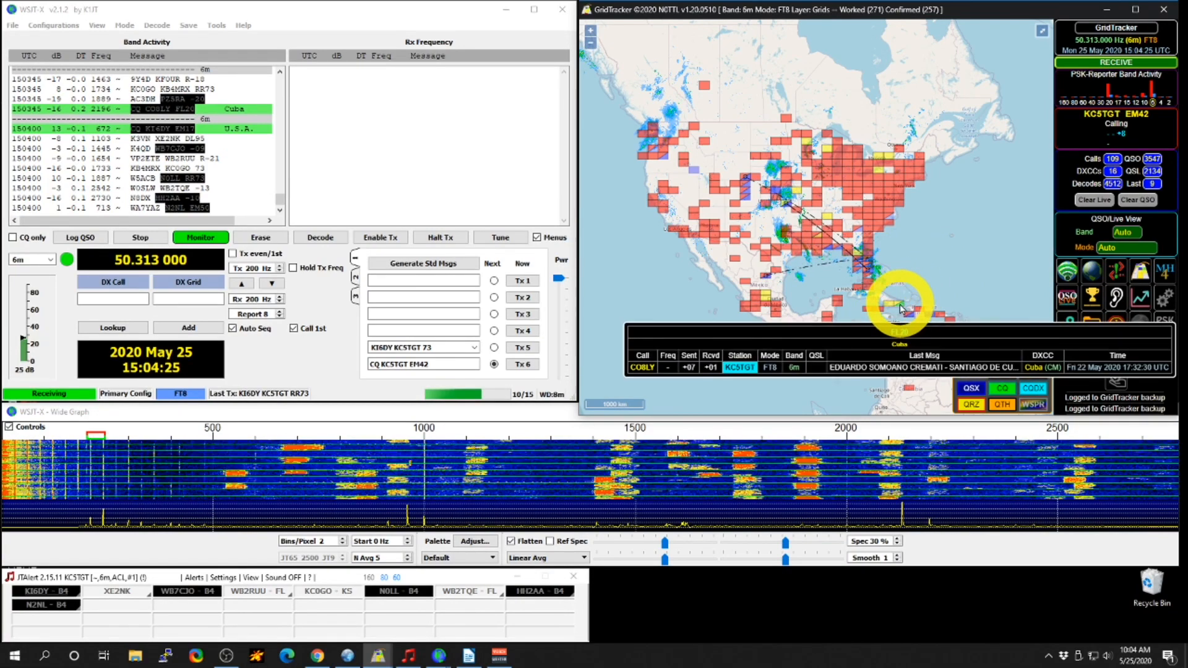
mouse_move(902, 312)
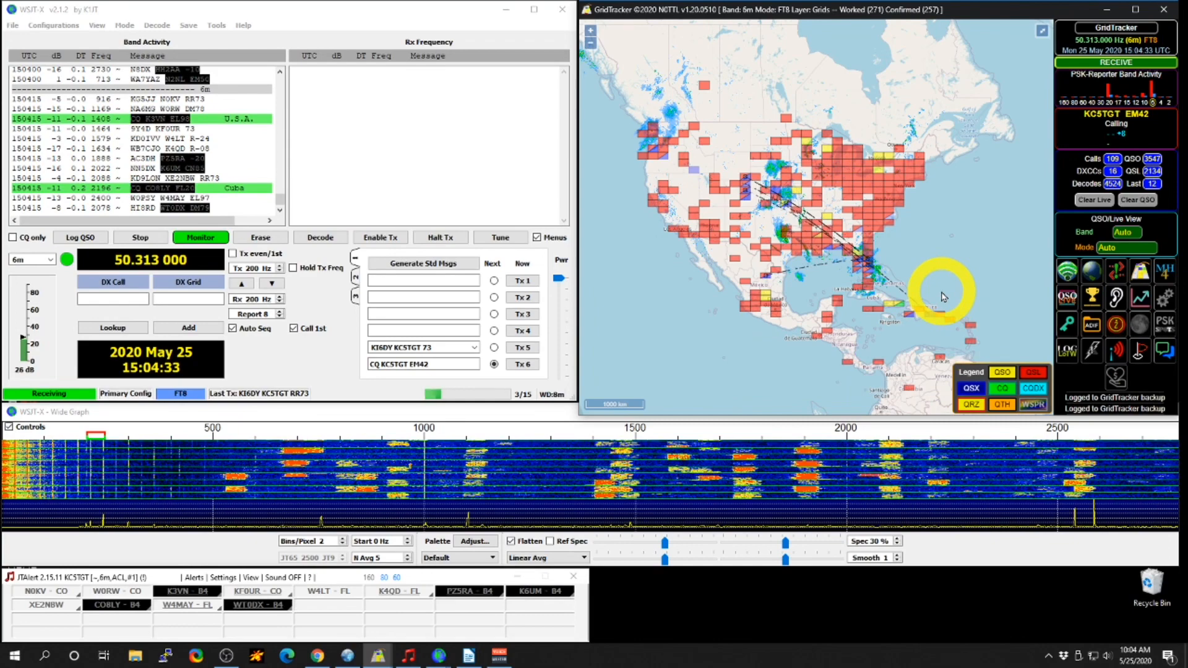
left_click_drag(943, 297, 957, 258)
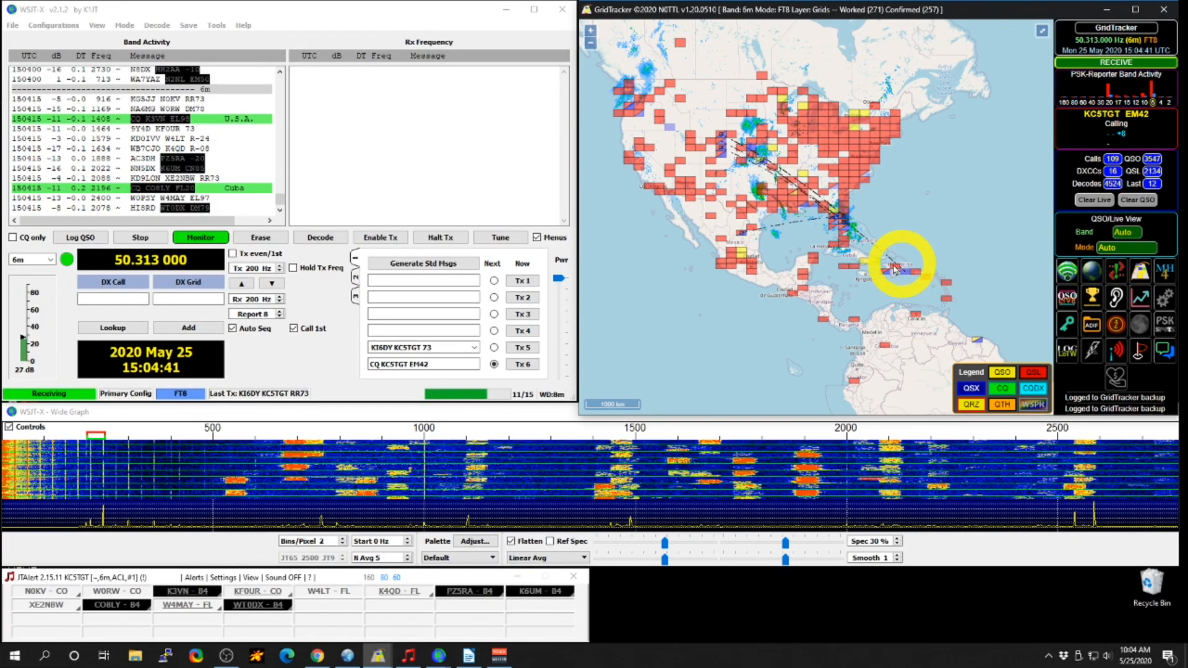
- Turn off the US and Canada weather radar overlay in GridTracker's map settings and close the settings
scroll(866, 265, "up", 1)
left_click_drag(806, 263, 820, 311)
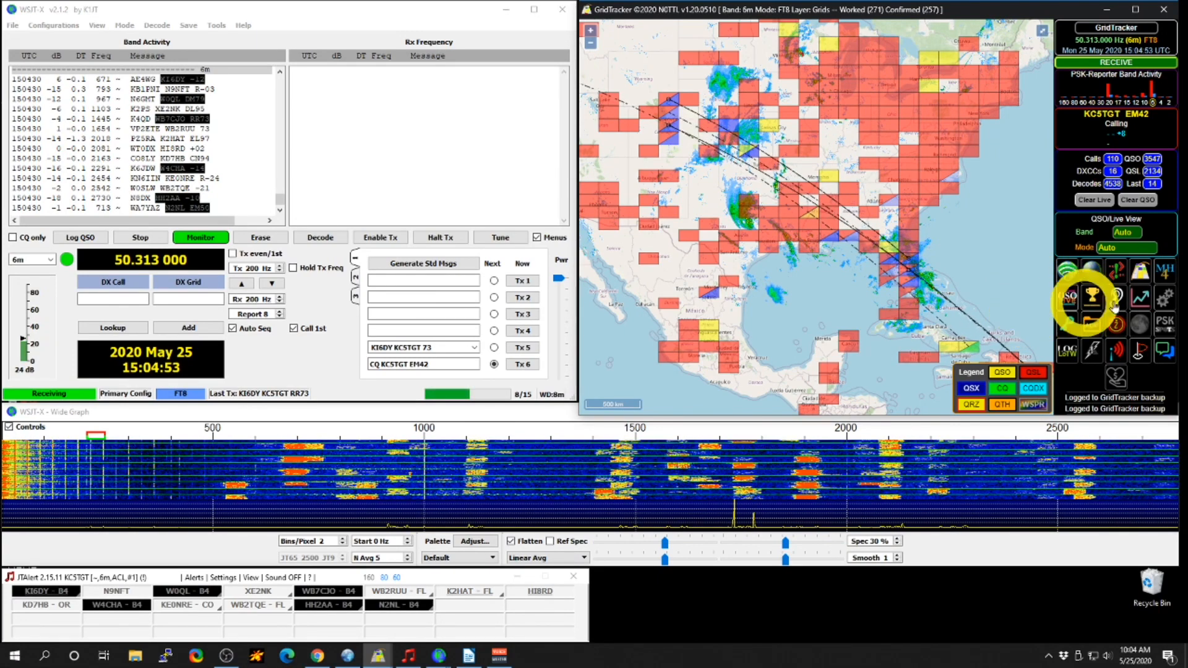
left_click(1162, 296)
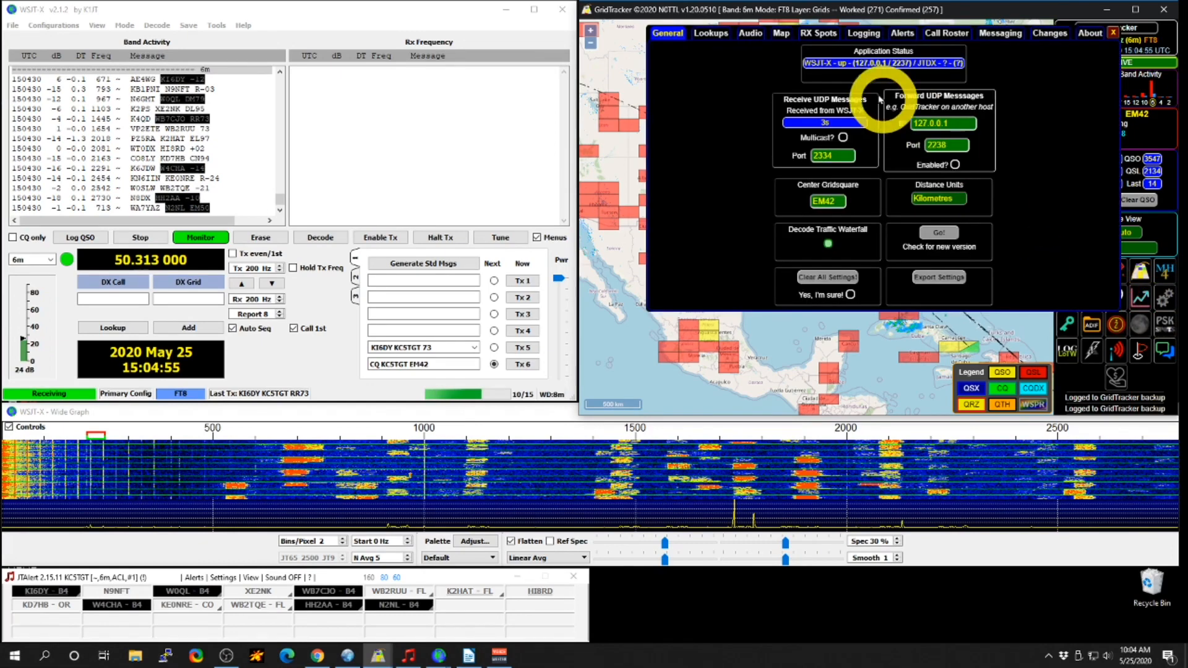
left_click(780, 33)
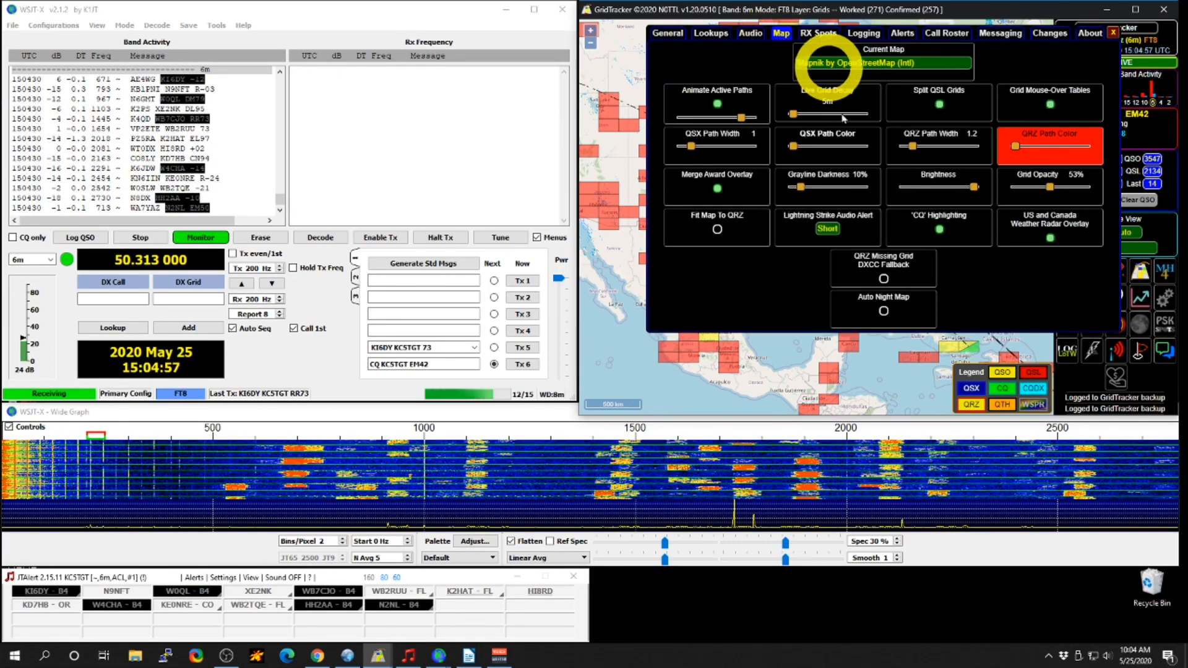
left_click(1050, 241)
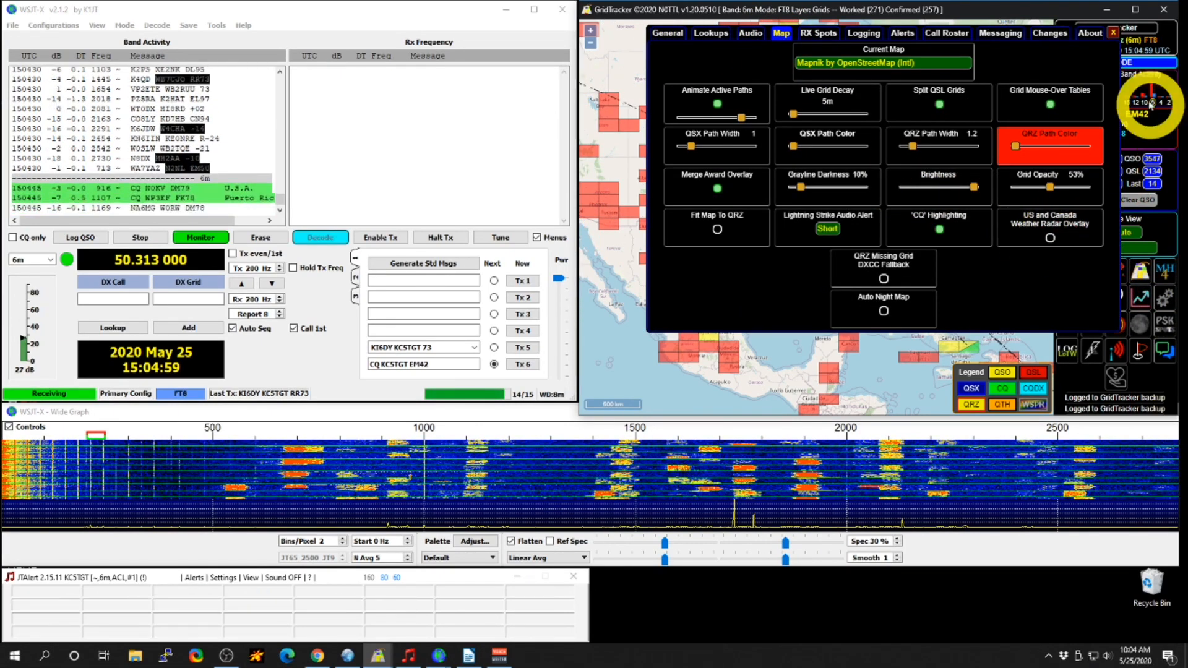
left_click(1113, 32)
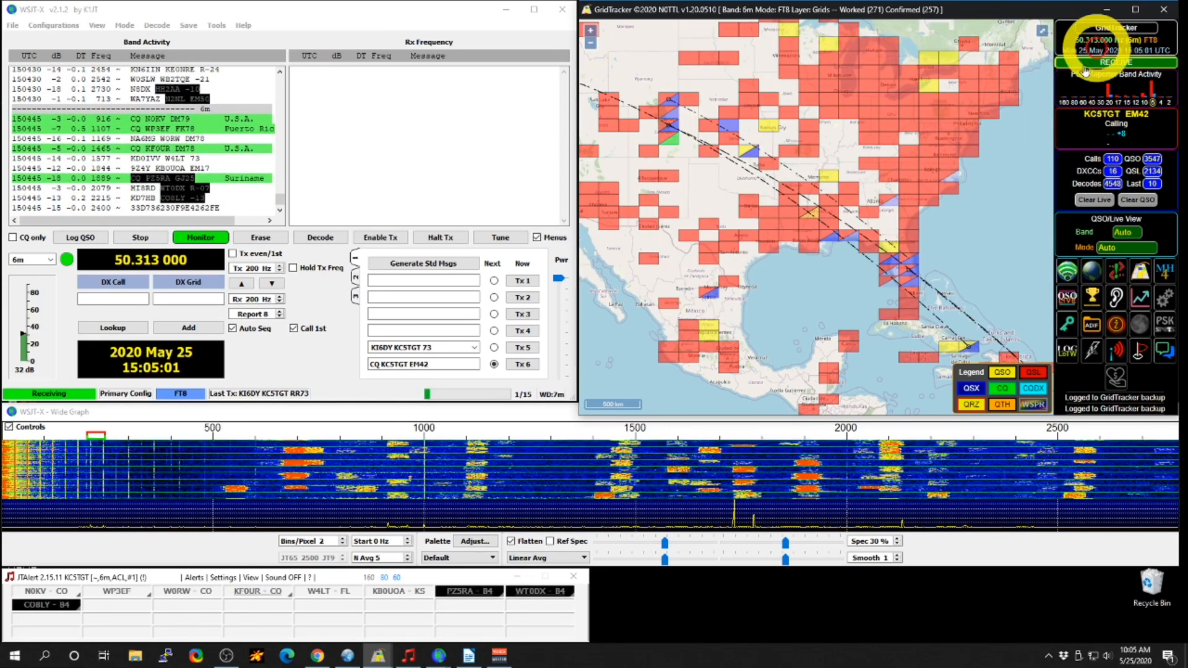
- Open GridTracker's call roster over the map, review the callable stations and their grids, and move the roster out of view
left_click_drag(842, 284, 895, 282)
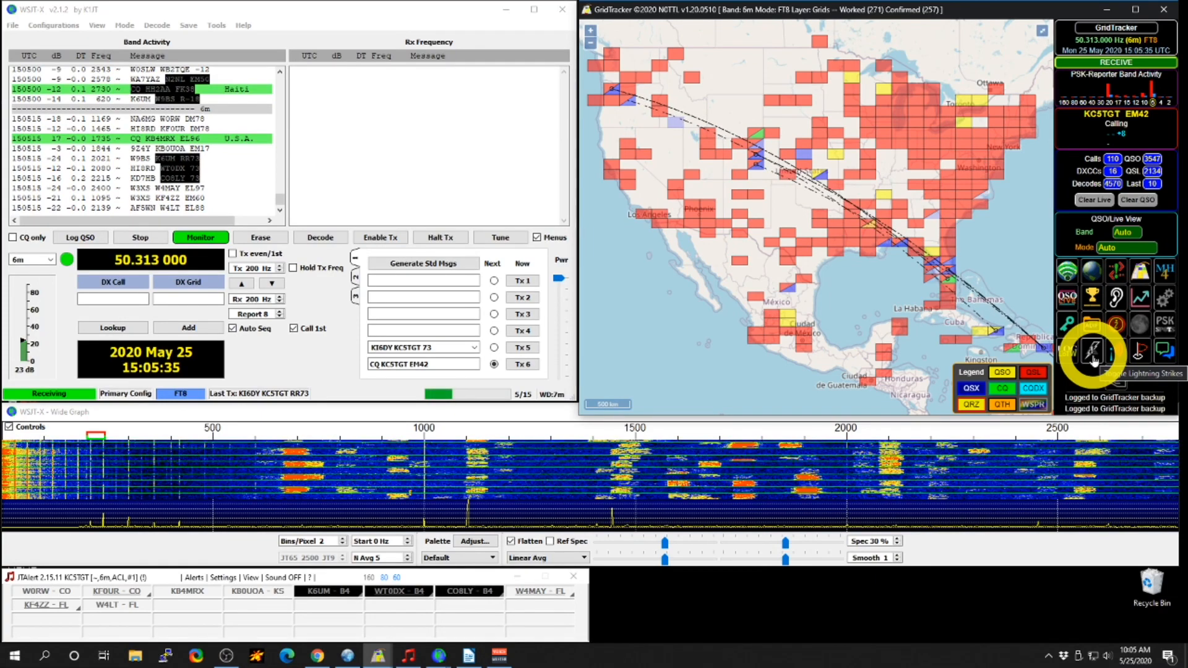
left_click(1117, 274)
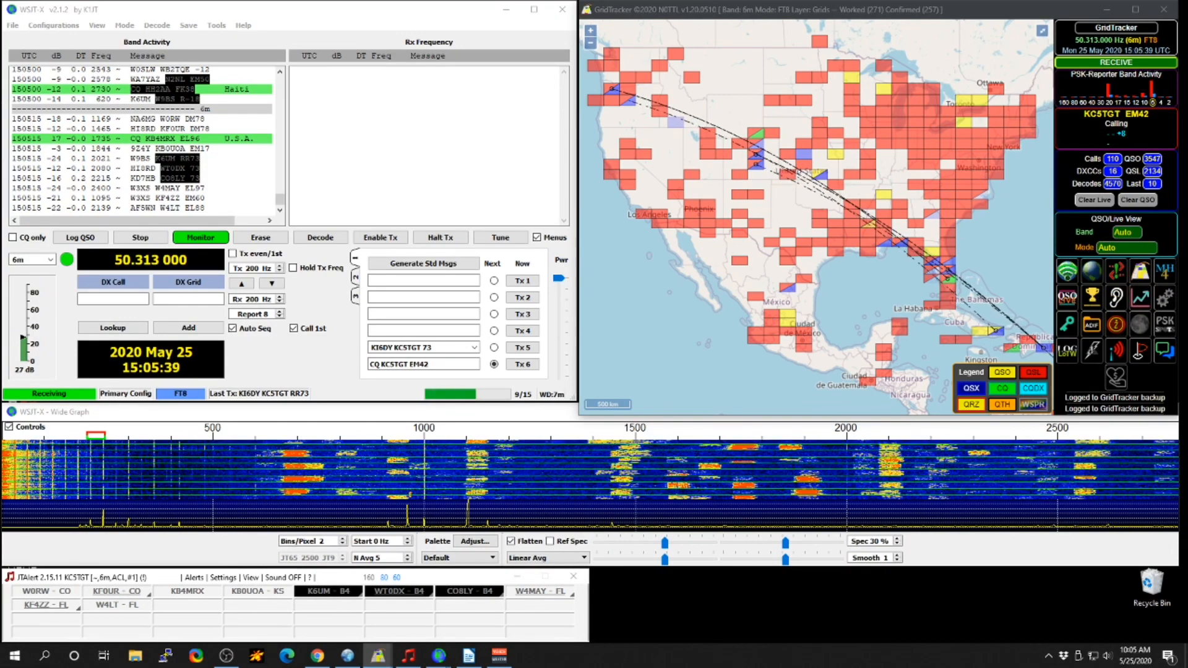
left_click_drag(1151, 86, 791, 208)
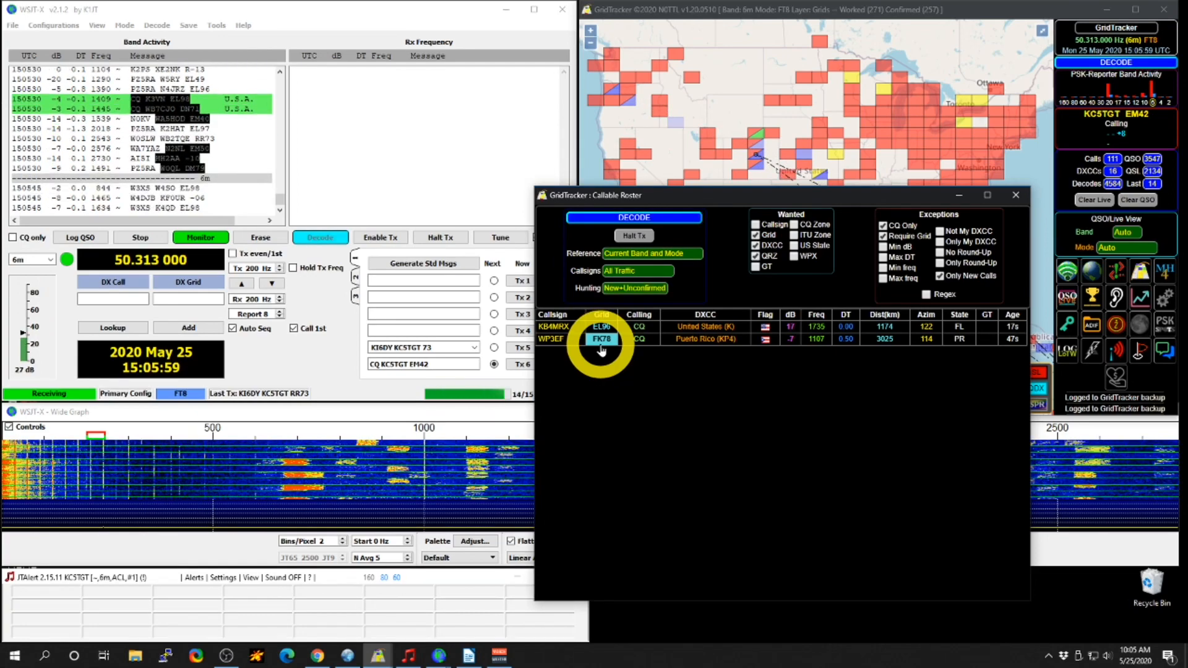
left_click(602, 351)
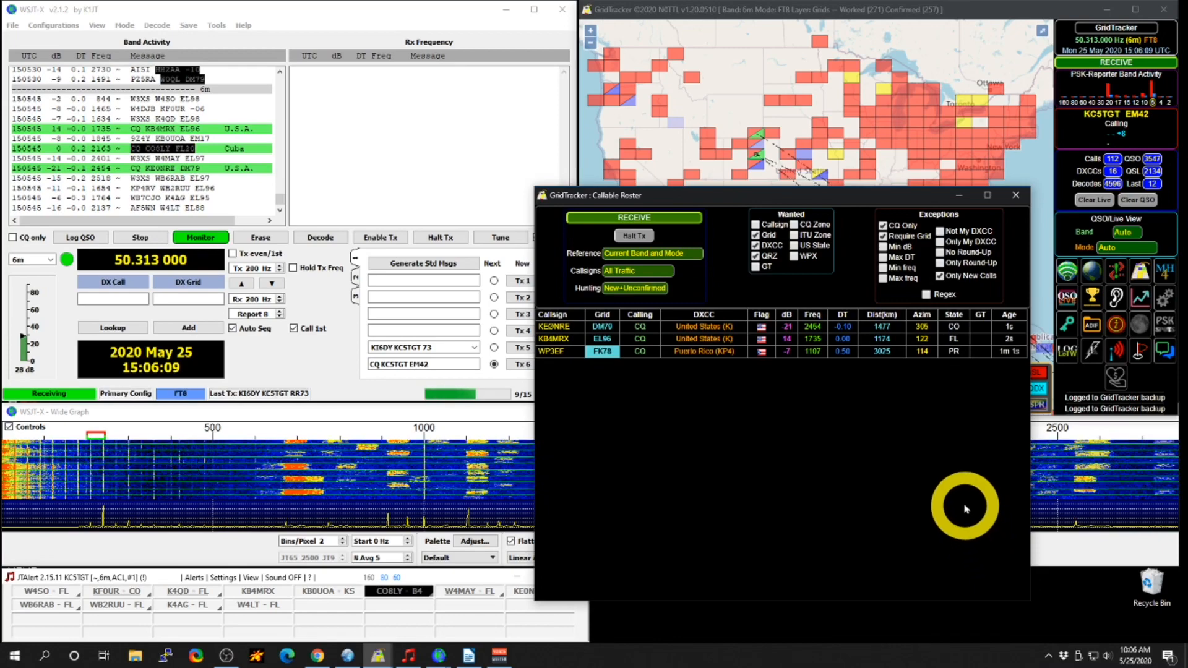
left_click_drag(806, 201, 1187, 223)
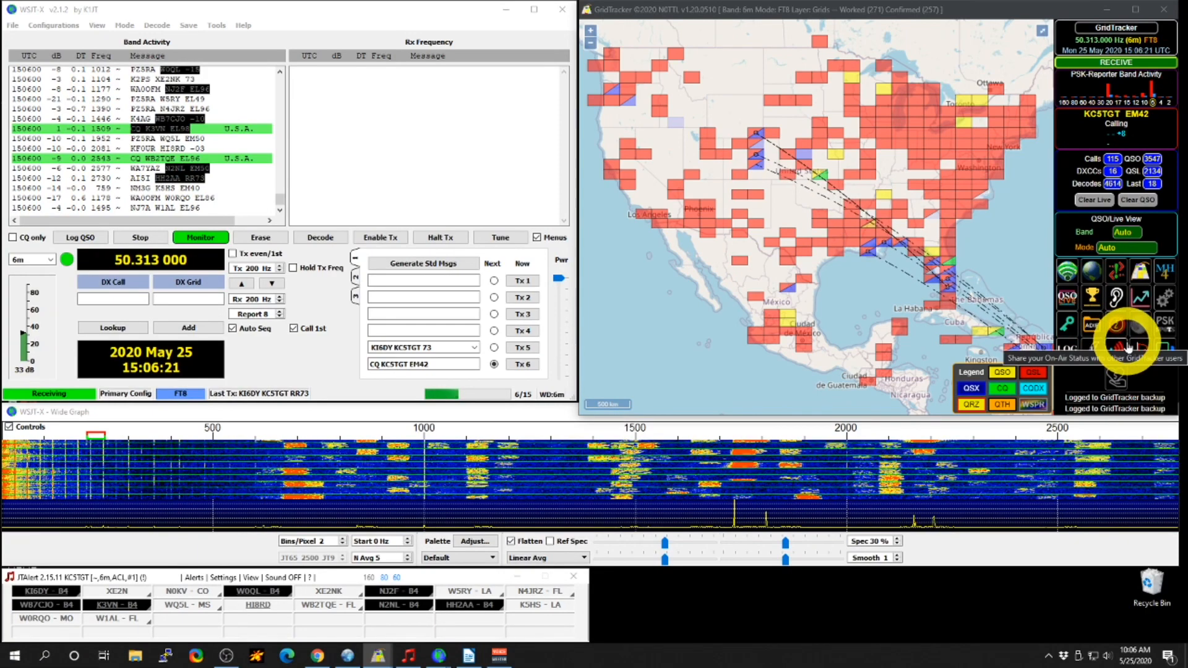
- Review the LoTW sync options in GridTracker's logging settings, check worked-before callsign details in JTAlert, and close the settings
left_click(1167, 301)
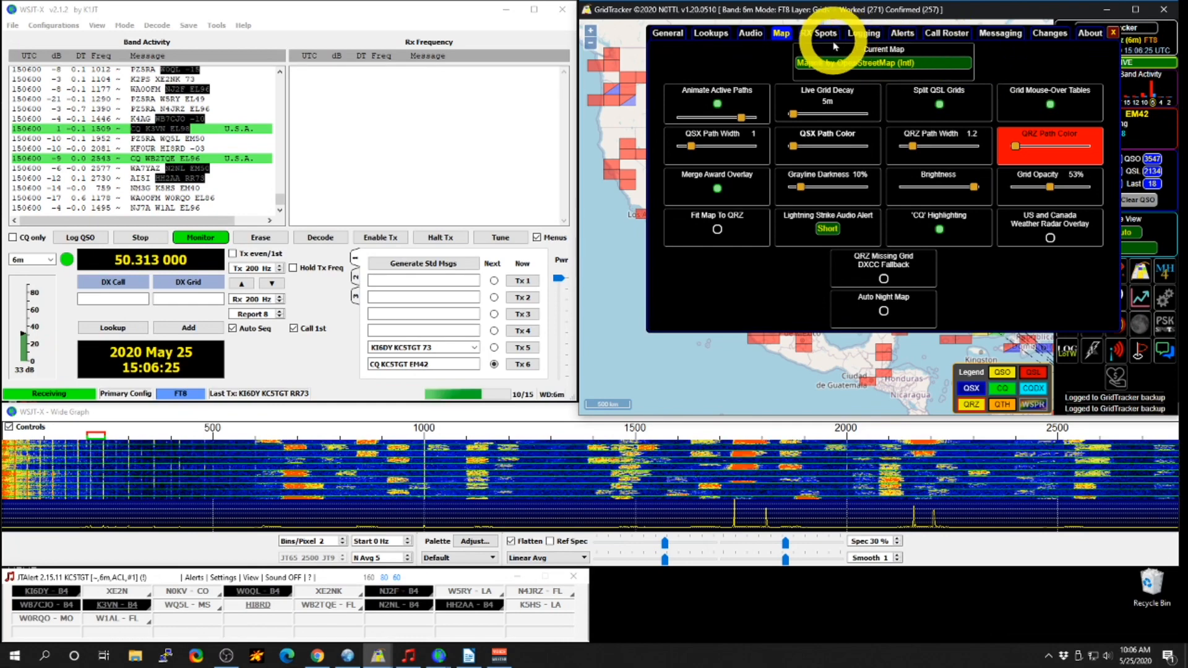
left_click(868, 38)
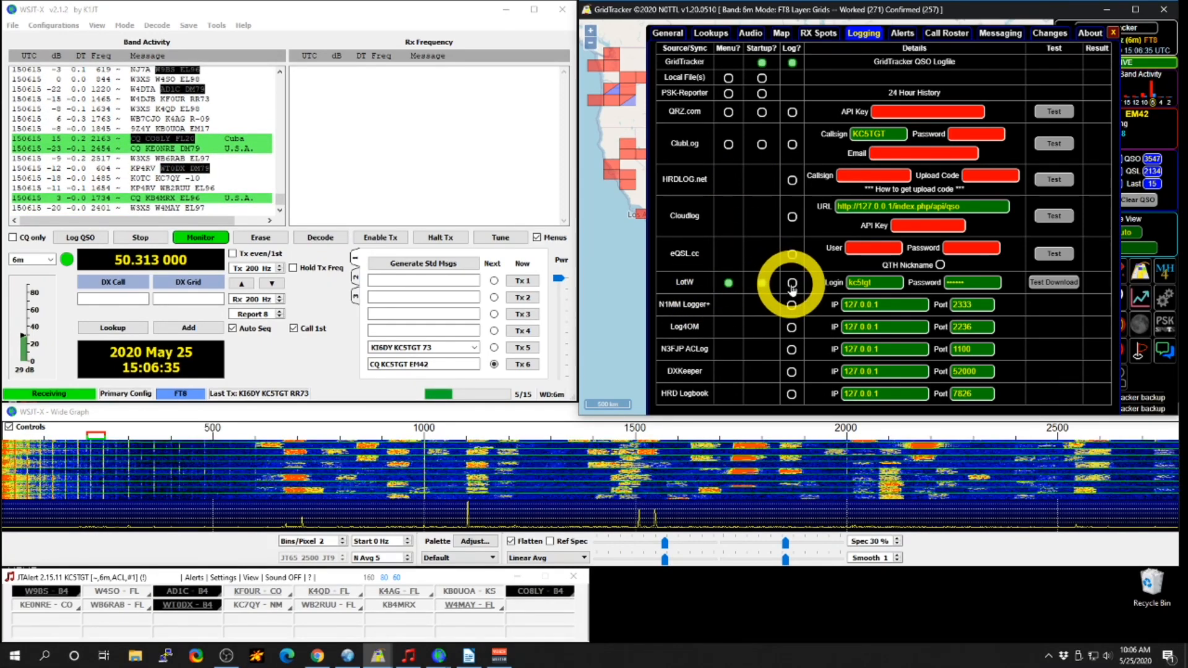
left_click(758, 283)
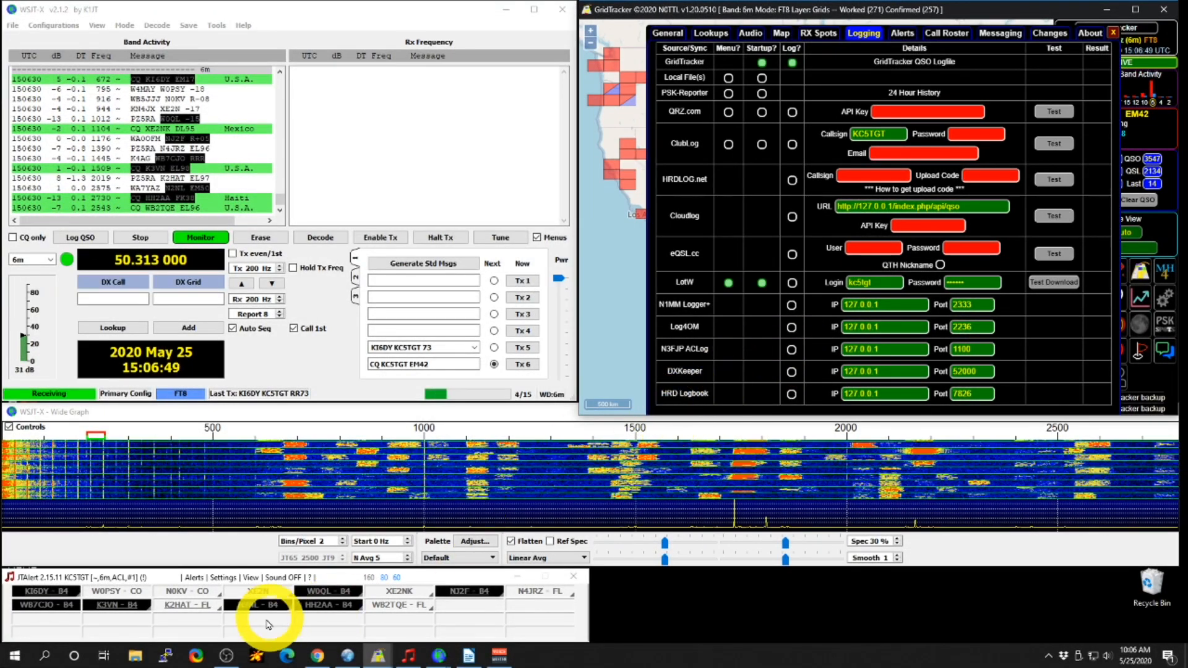
mouse_move(245, 612)
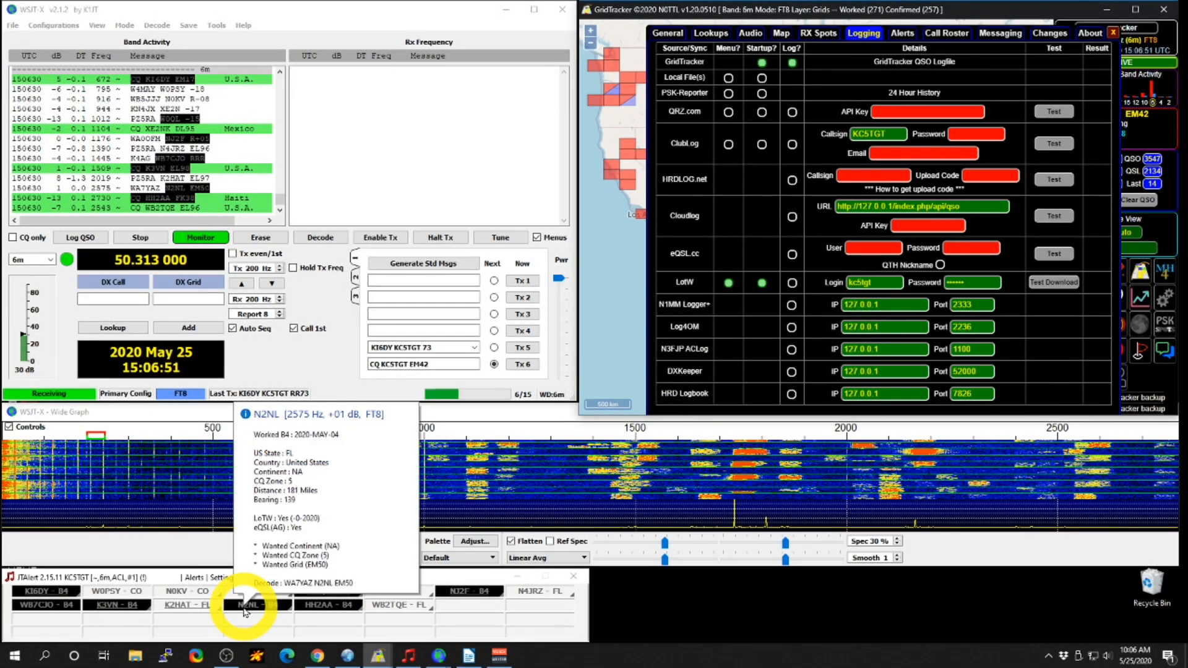
left_click(1113, 33)
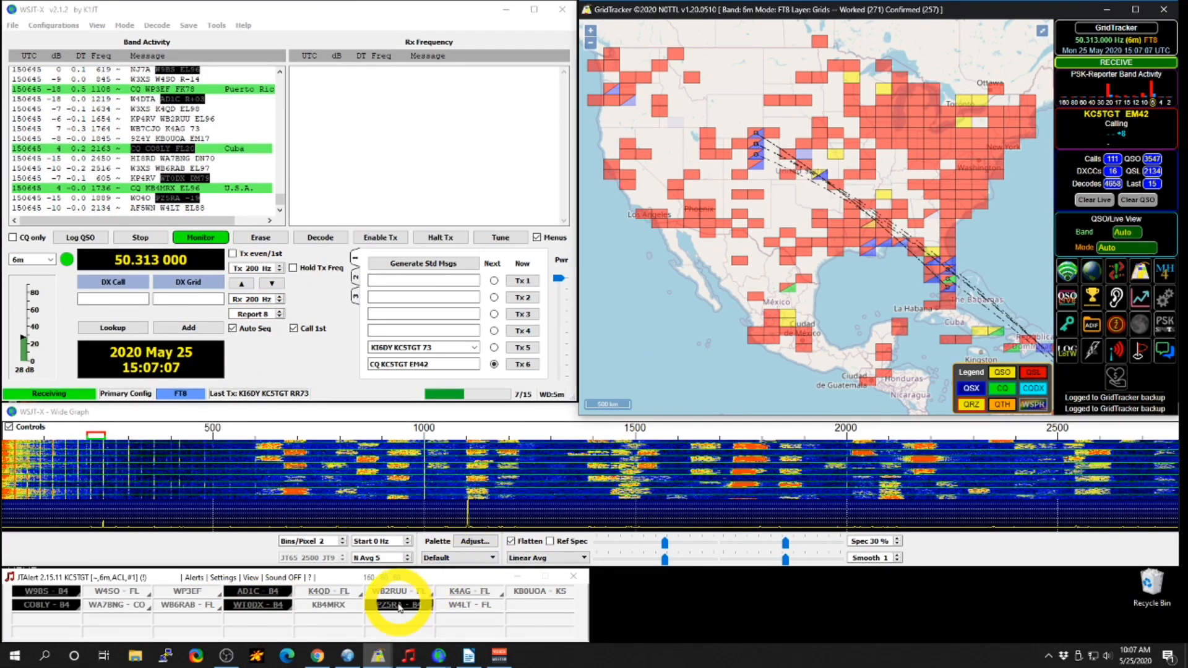
mouse_move(395, 597)
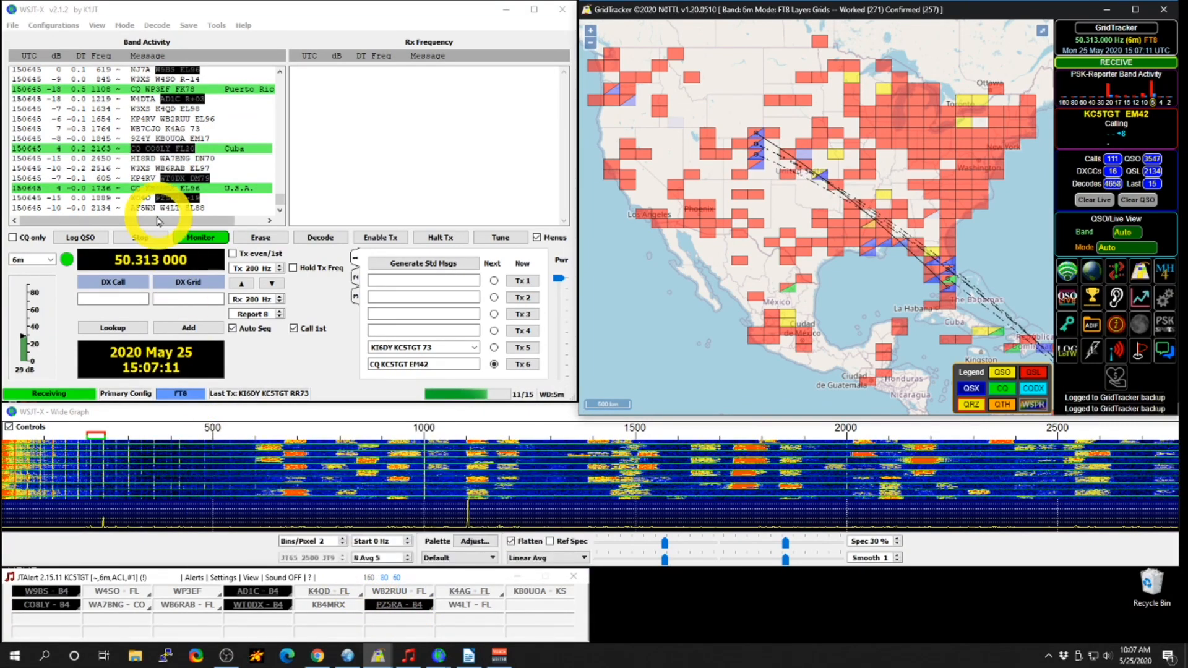
- Review the UDP server address and port in WSJT-X's reporting settings and close them without saving
left_click(14, 26)
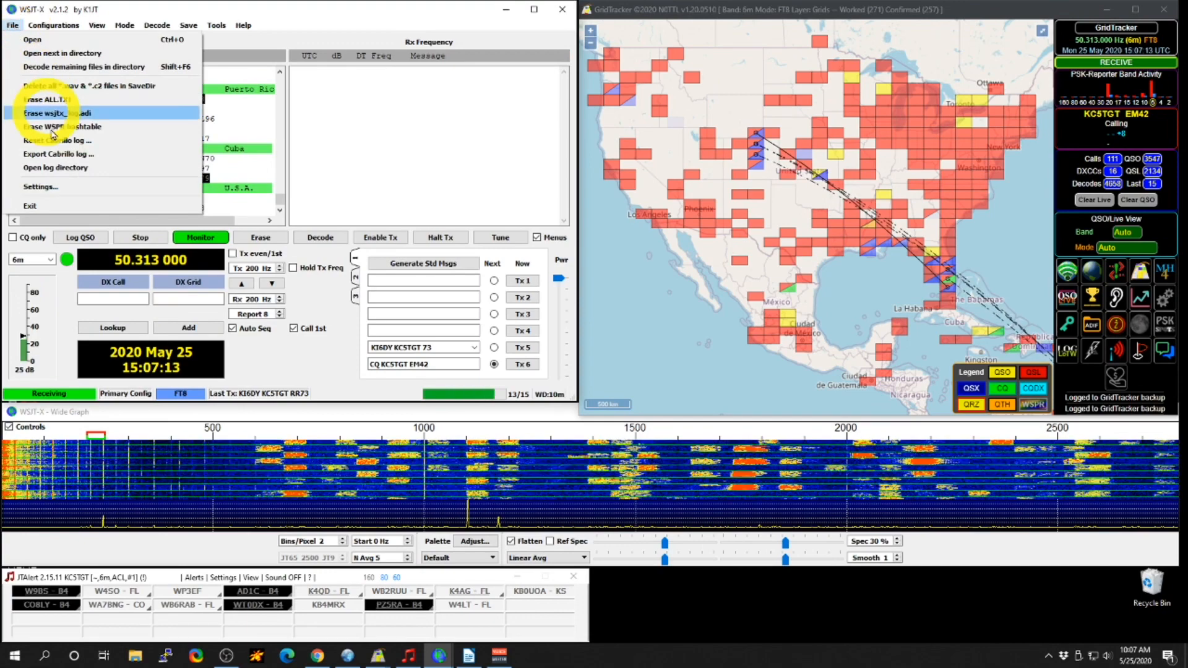
left_click(62, 187)
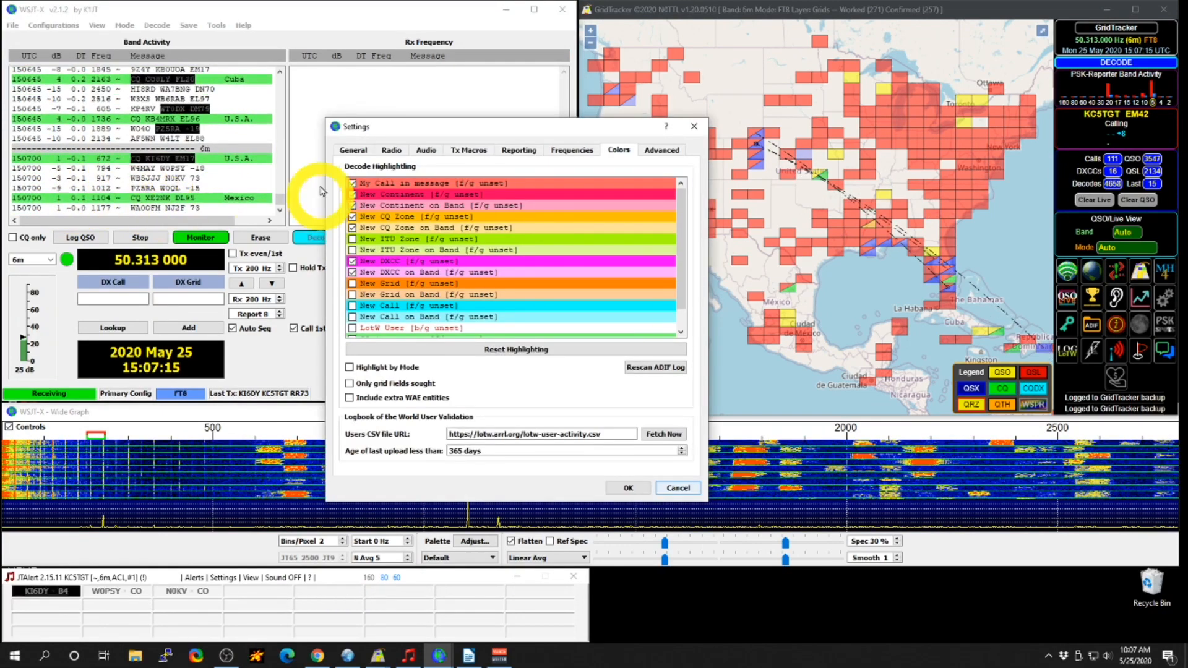
left_click(521, 151)
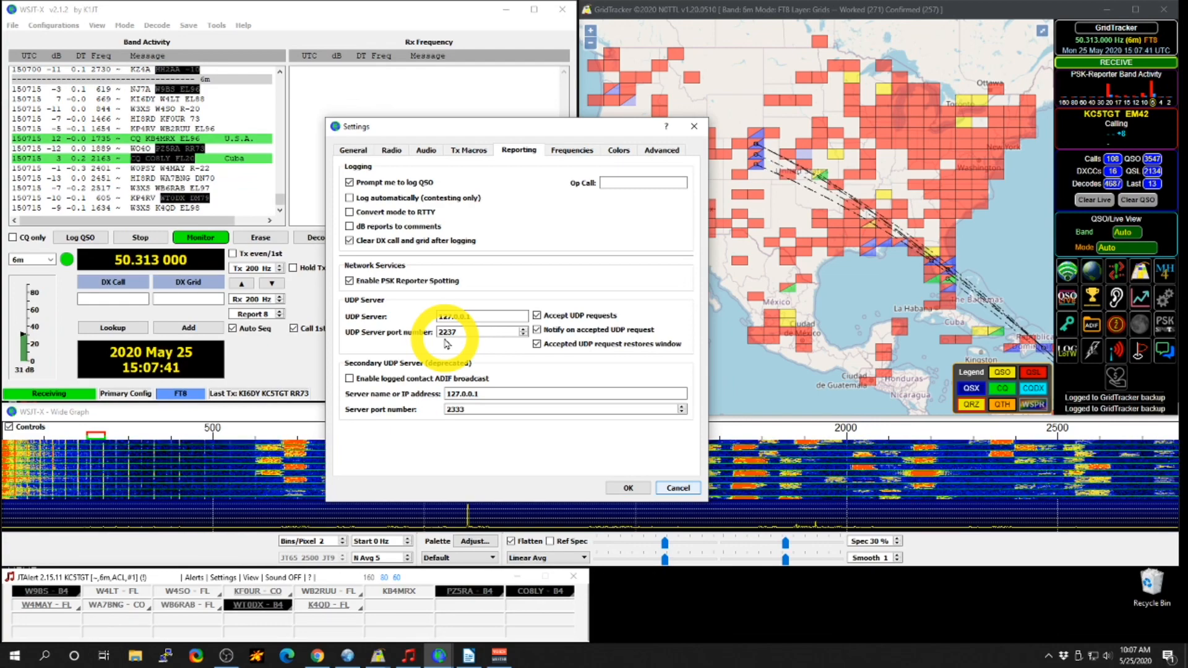
left_click(673, 488)
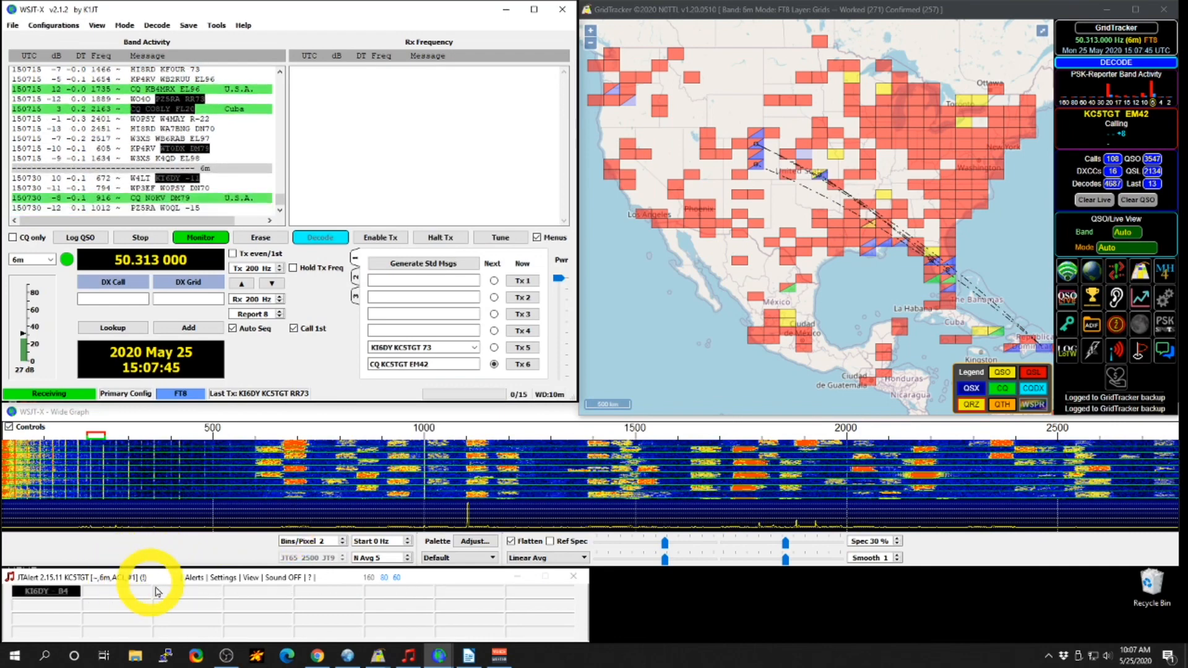
- Review the WSJT-X UDP rebroadcast option, its IP address and port in JTAlert's WSJT-X / JTDX application settings, and close them without saving
left_click(223, 578)
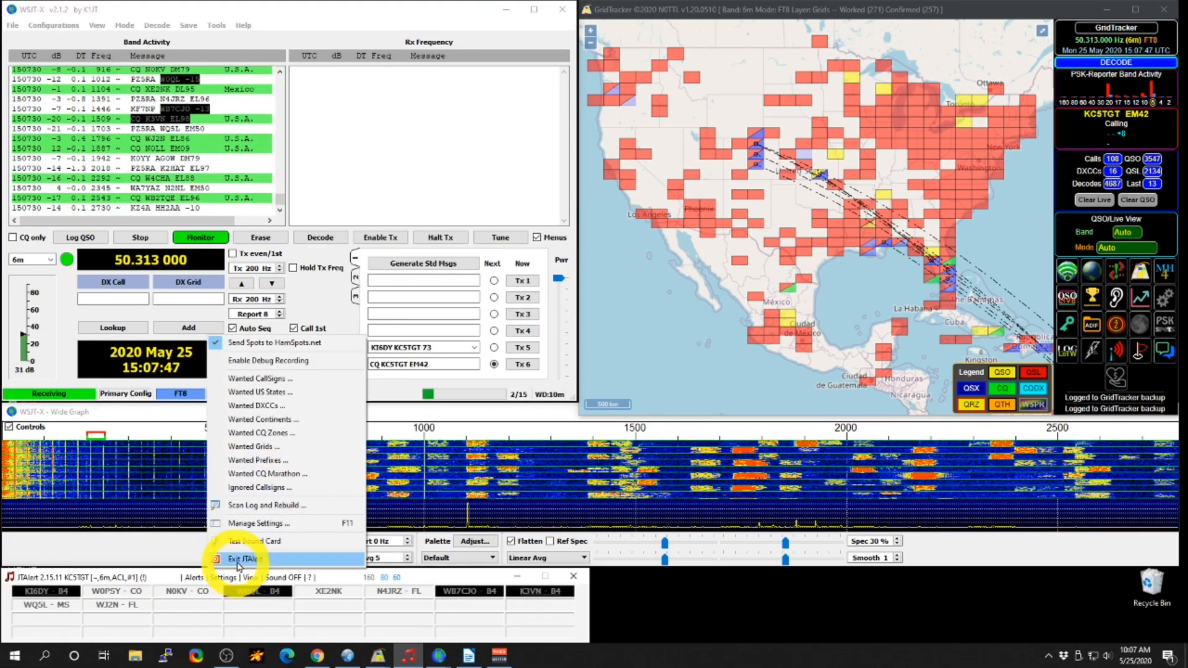
left_click(255, 525)
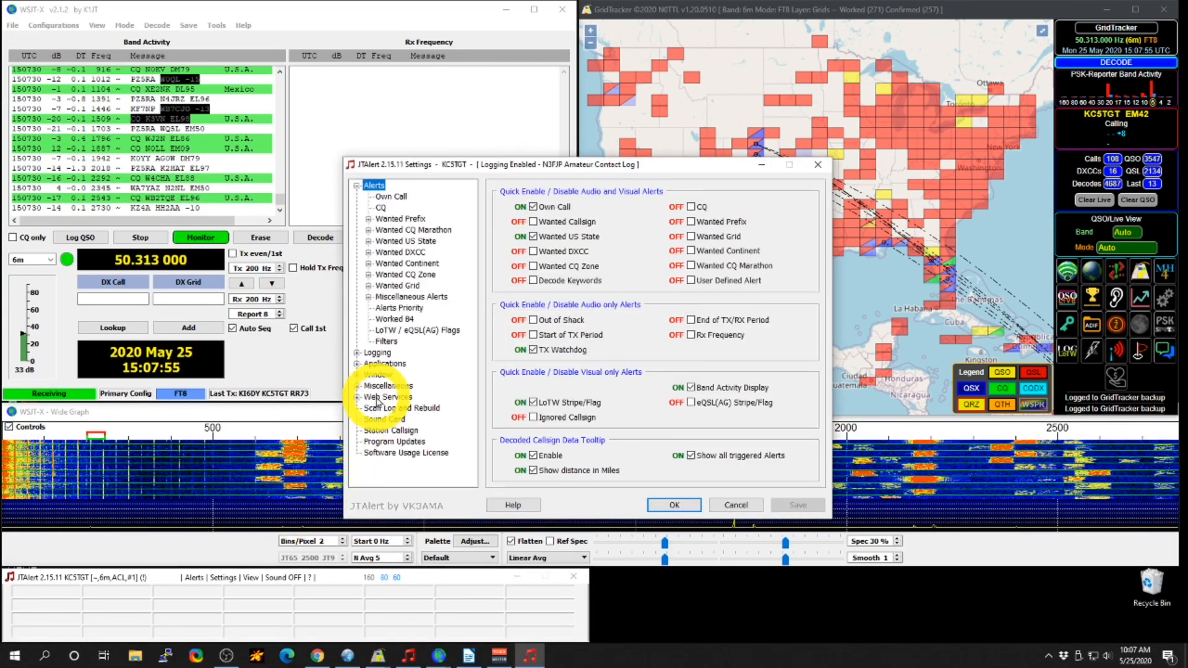
left_click(357, 364)
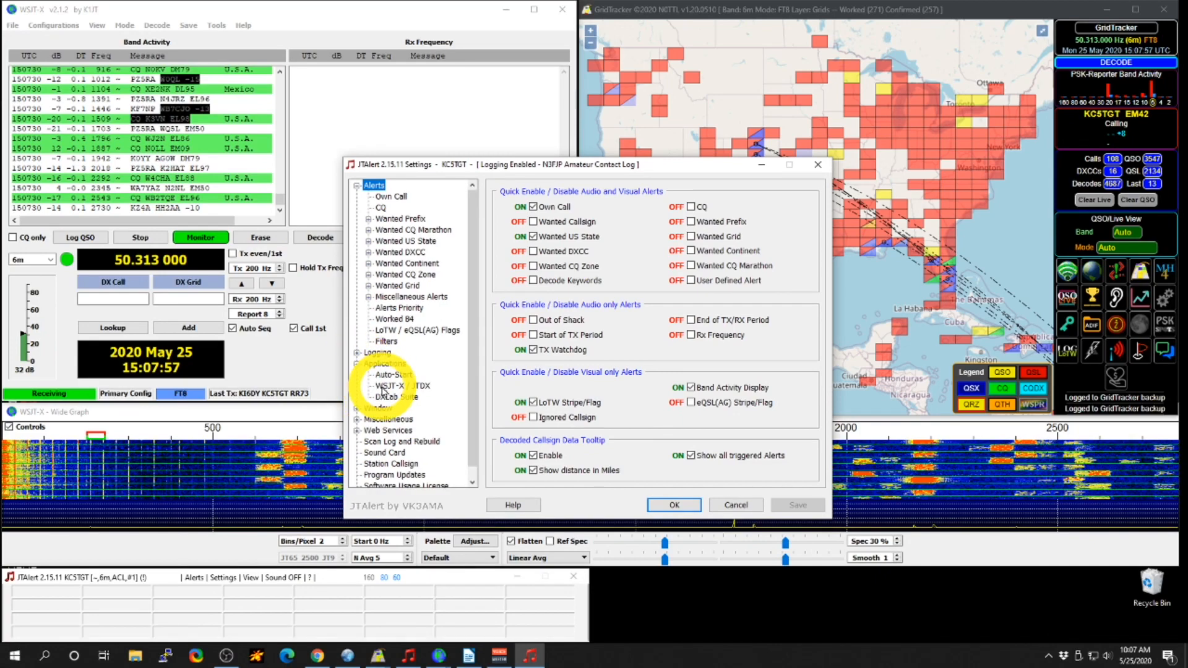
left_click(382, 387)
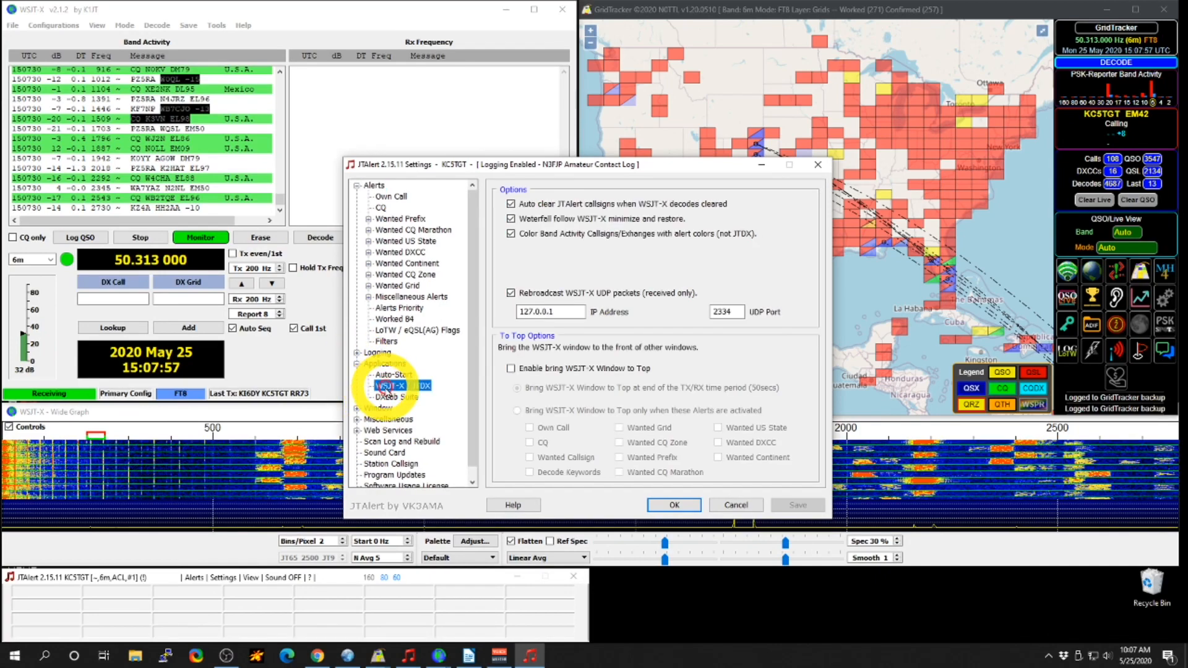
left_click(537, 294)
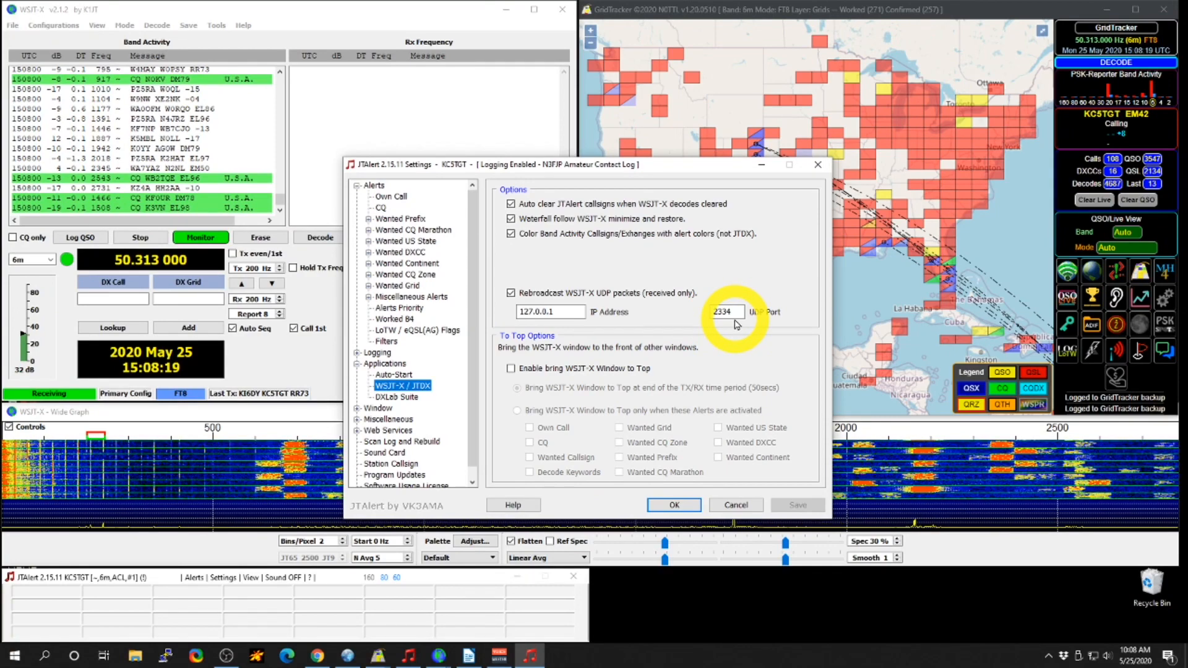
left_click(738, 505)
- Review the receive and forward UDP message ports in GridTracker's general settings and close the settings
left_click(1163, 297)
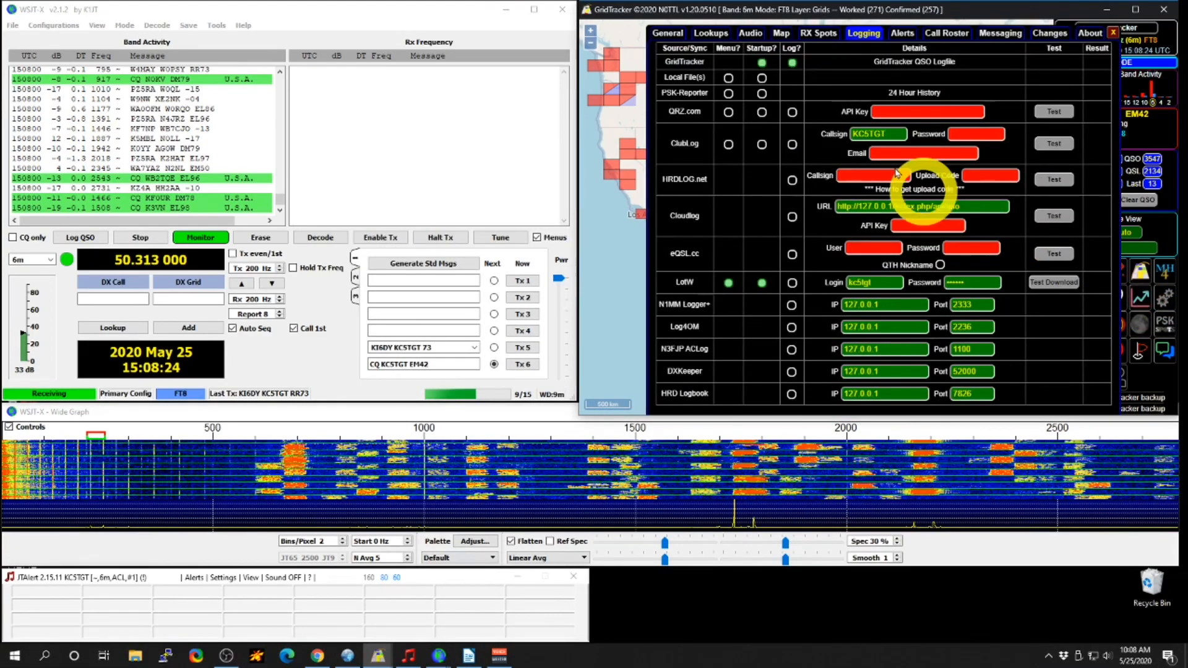
left_click(668, 33)
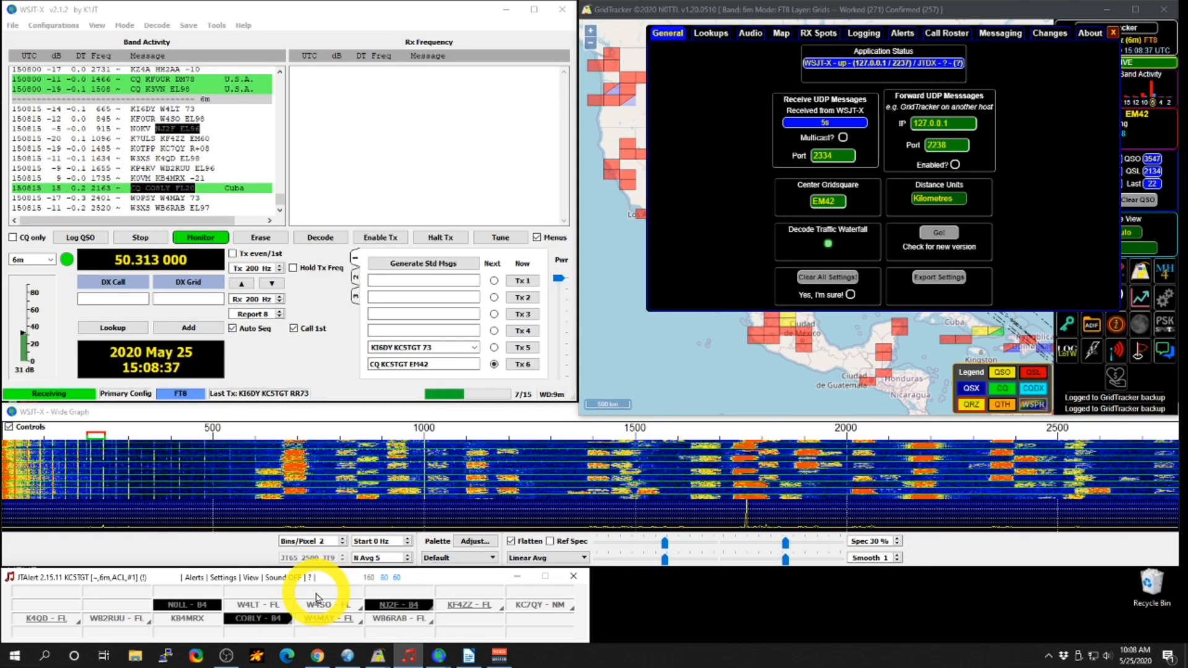
left_click(1112, 31)
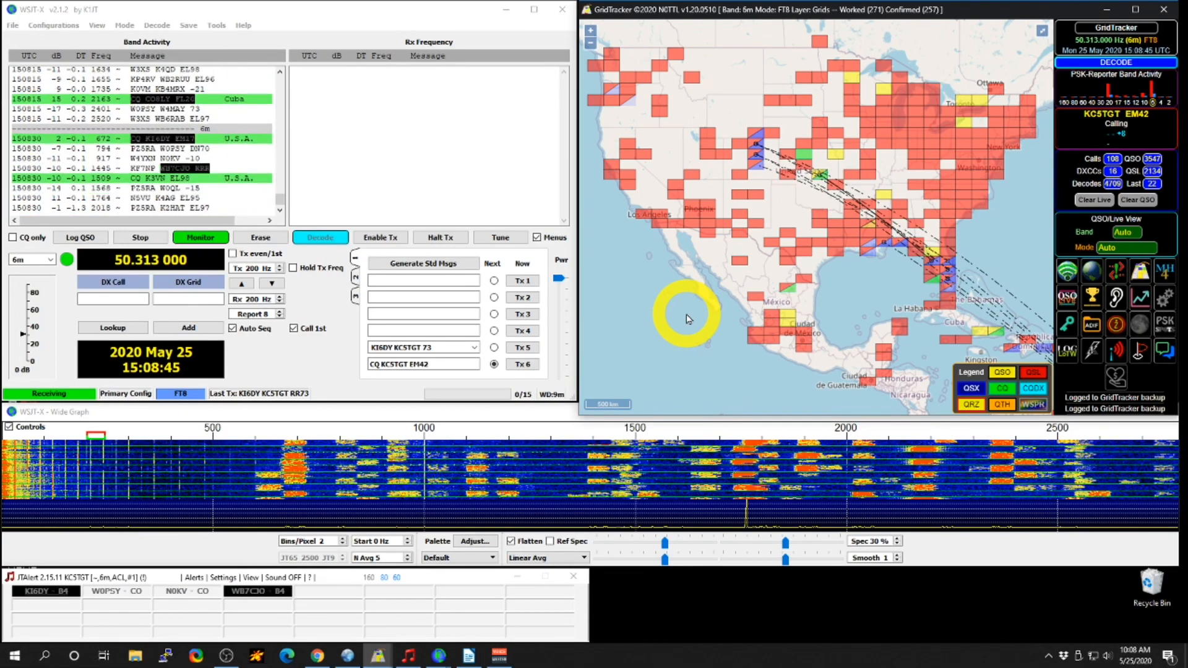
- Examine the live signal paths on GridTracker's map from the United States across the Caribbean to northern South America
scroll(687, 319, "down", 1)
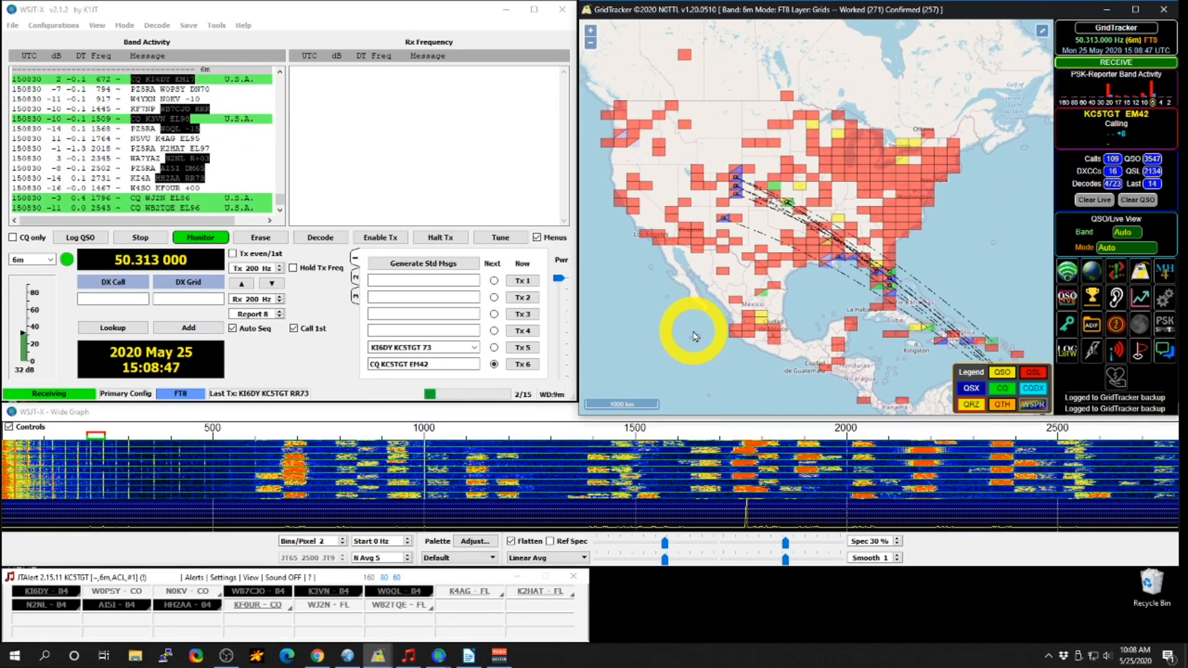
left_click_drag(709, 346, 697, 252)
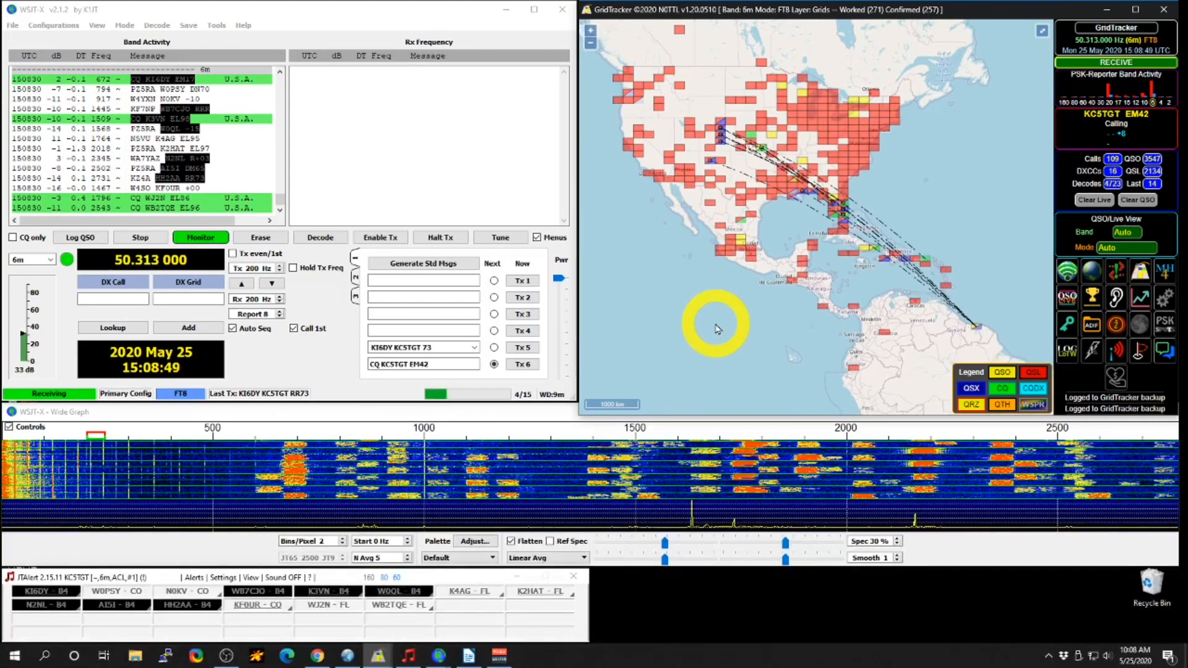
left_click_drag(710, 321, 714, 298)
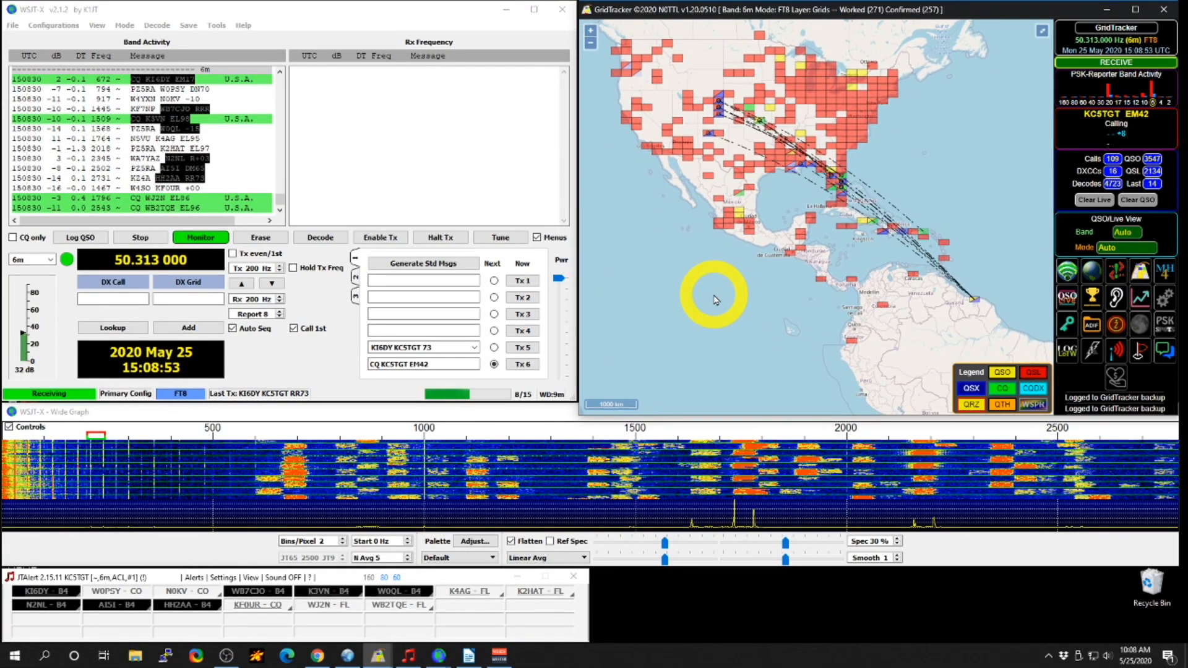